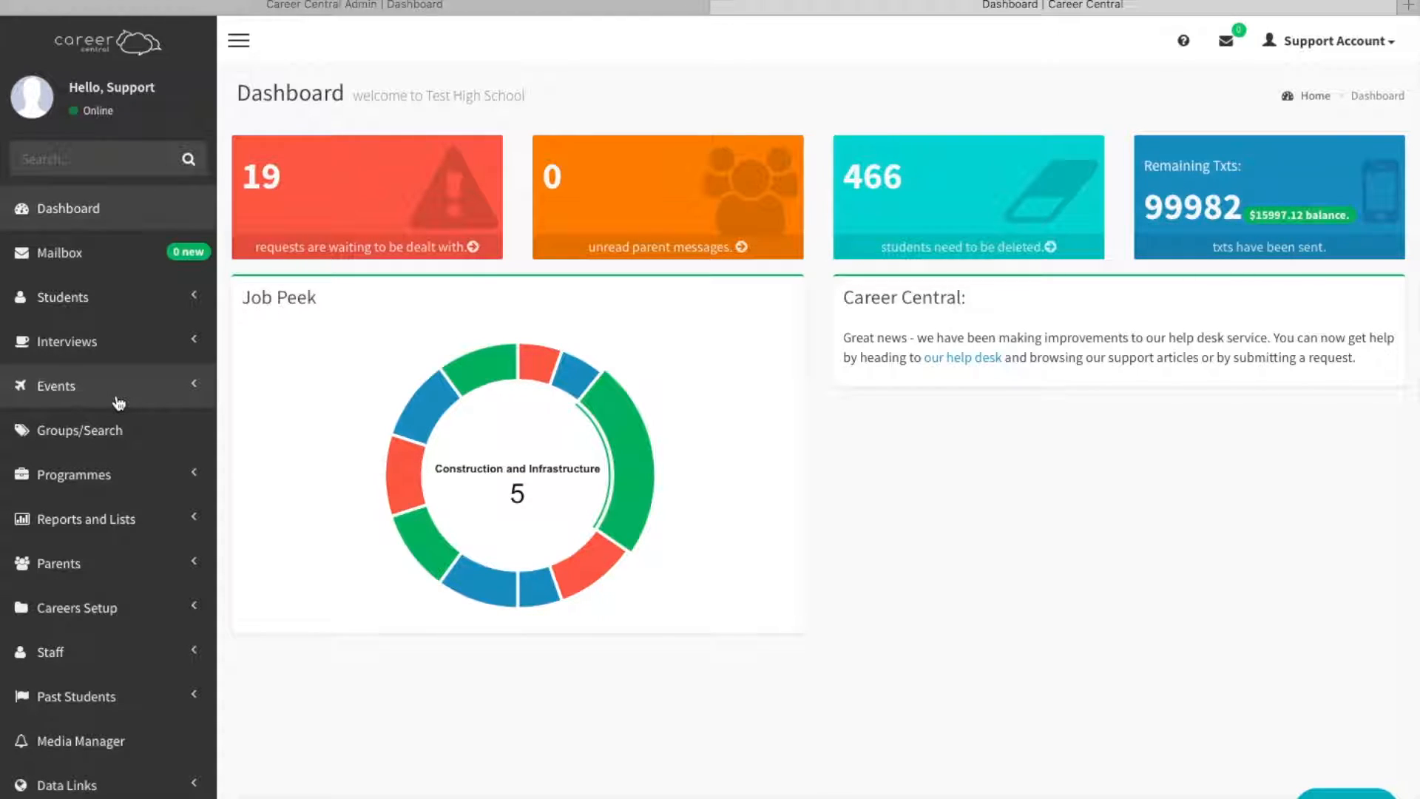
Start creating a new event and name it "Navy Open Day".
{"action": "left_click", "coordinate": [58, 392]}
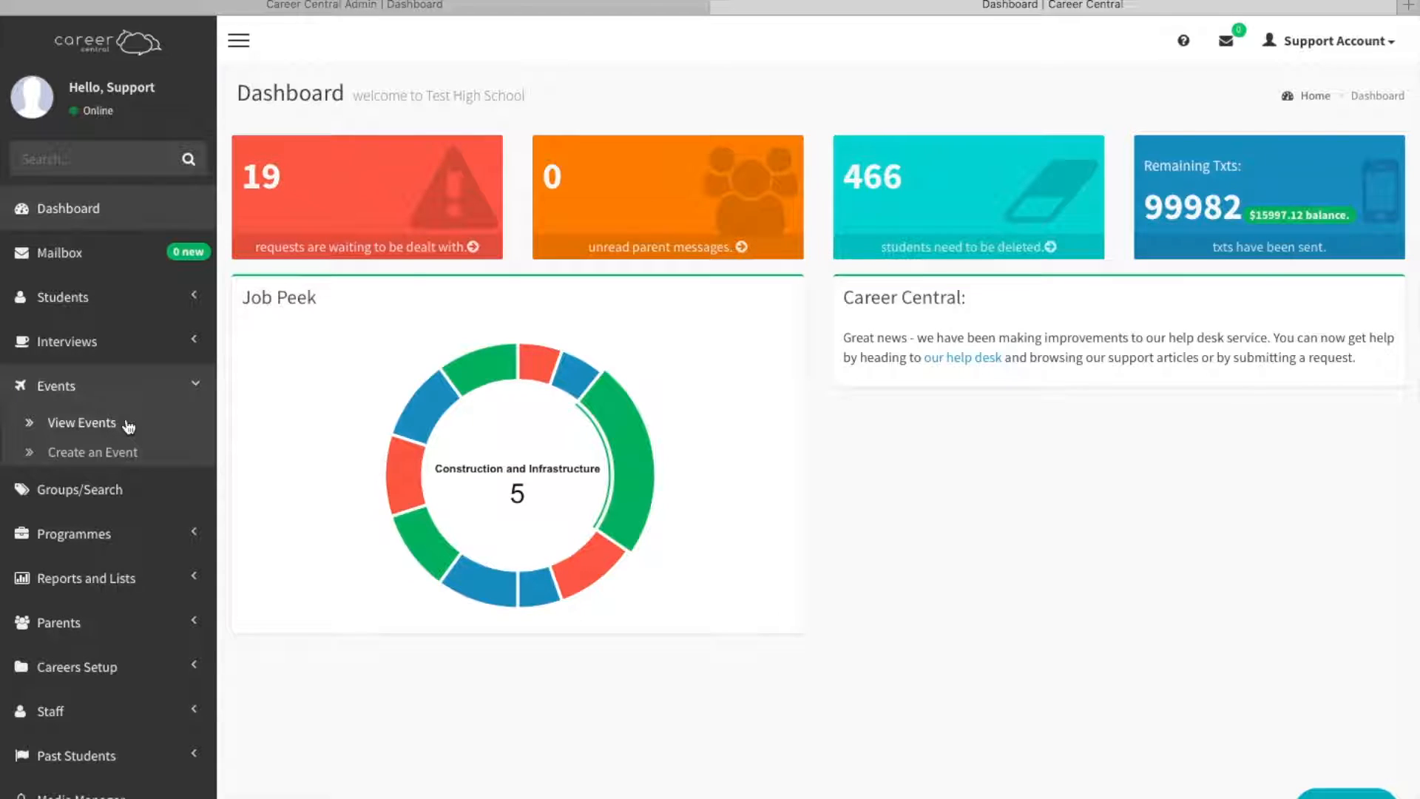
{"action": "left_click", "coordinate": [79, 454]}
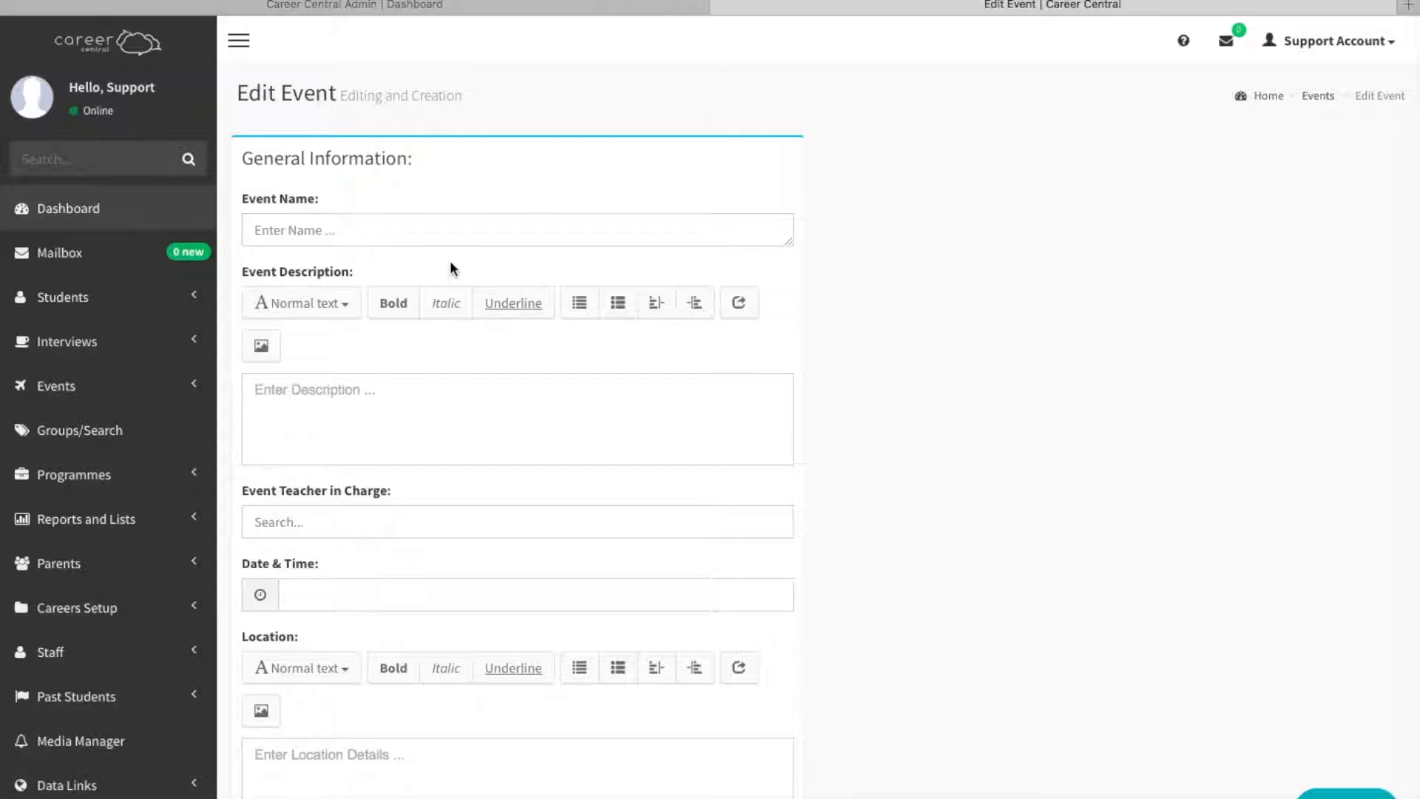
{"action": "left_click", "coordinate": [441, 231]}
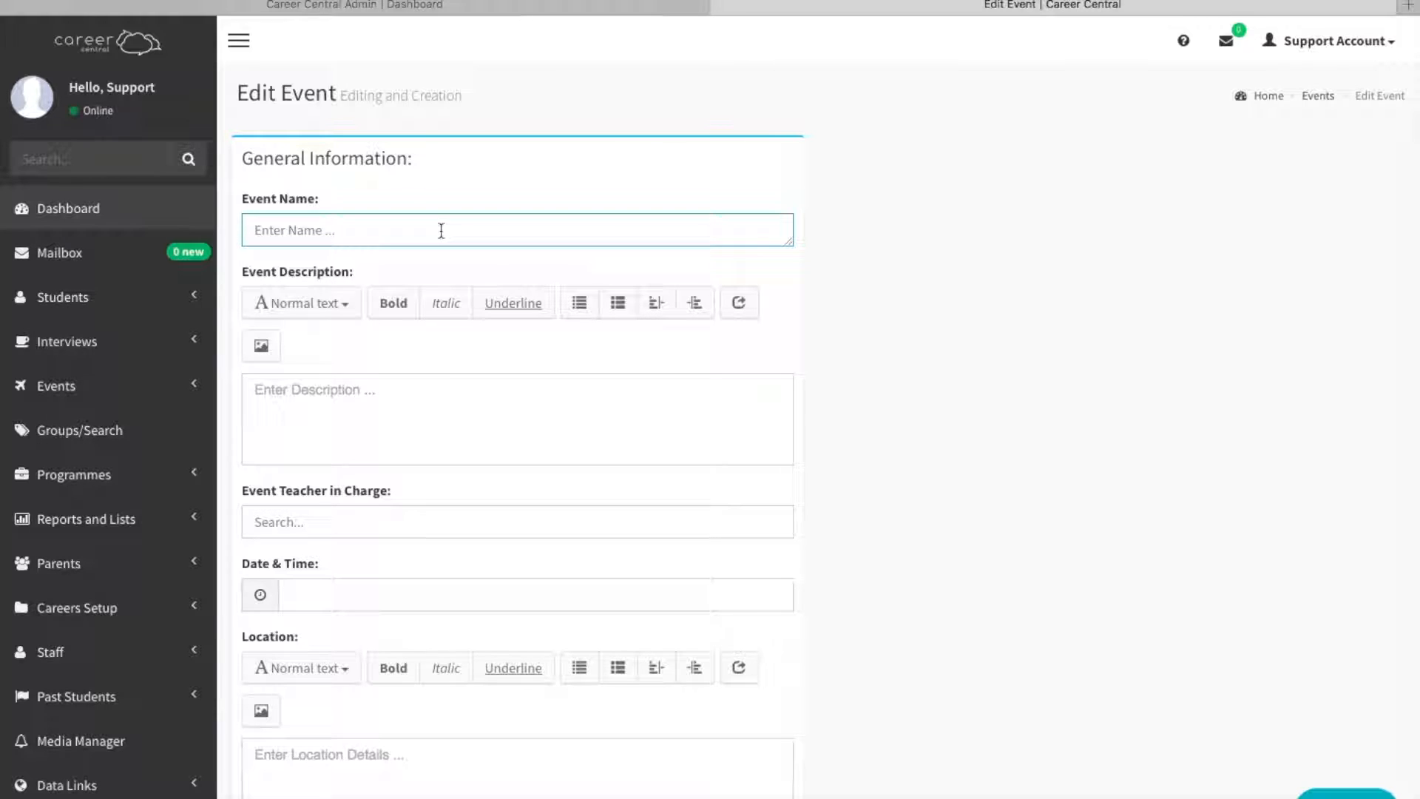
{"action": "type", "text": "Navy Open Day"}
Enter "Devonport Naval Base open day........" as the event description.
{"action": "left_click", "coordinate": [384, 394]}
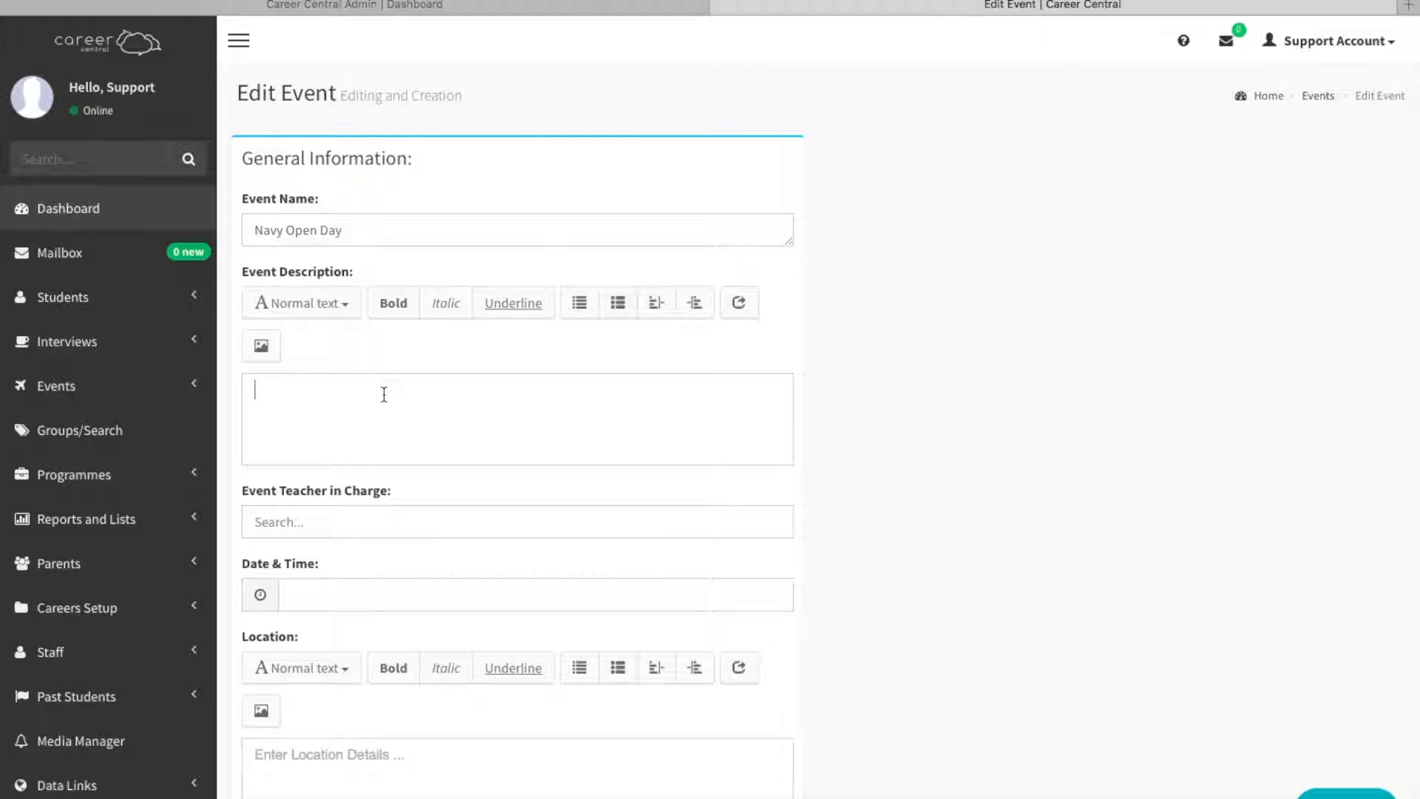
{"action": "type", "text": "Devonport Naval "}
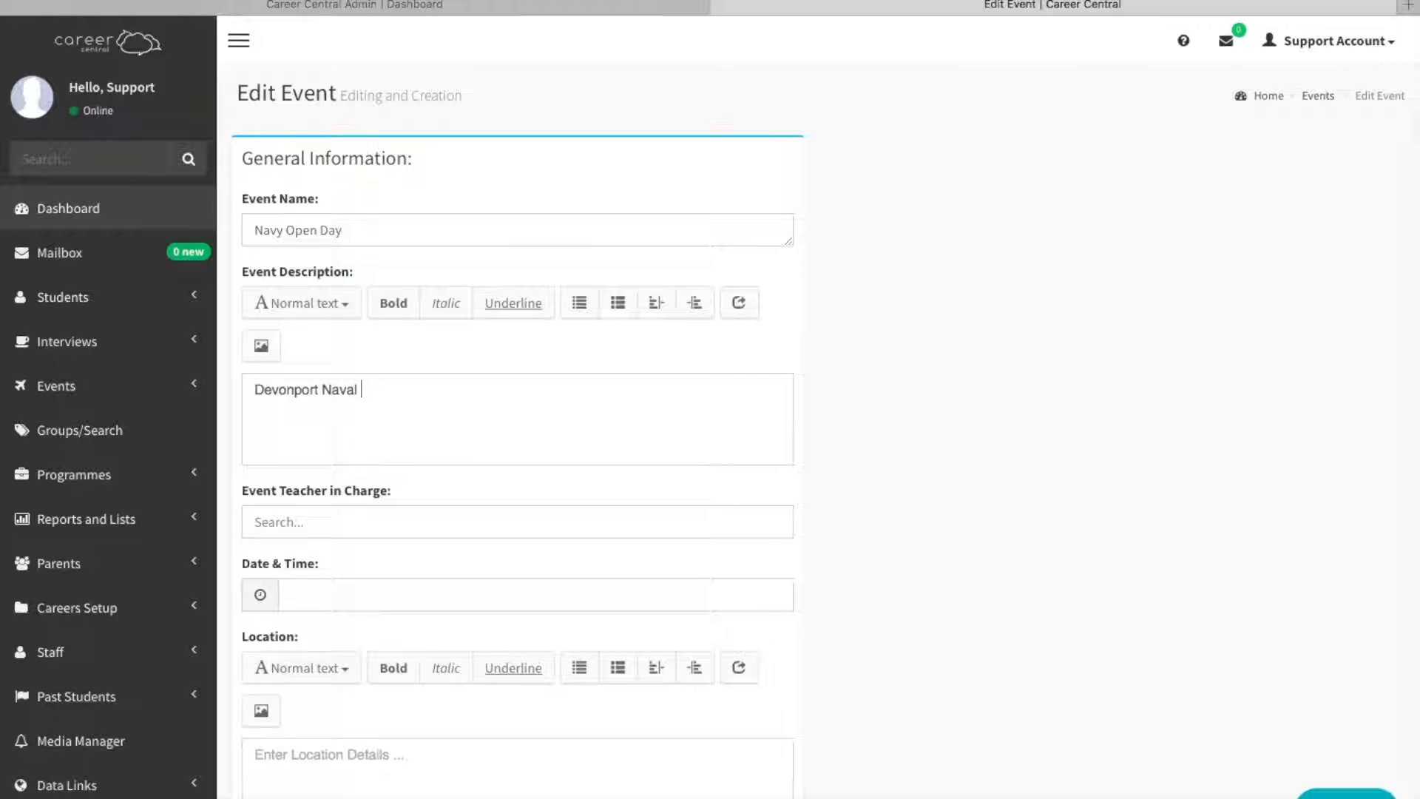
{"action": "type", "text": "Base open day......."}
Enter the teacher's first name as the event's teacher in charge.
{"action": "scroll", "coordinate": [529, 449], "scroll_direction": "down", "scroll_amount": 1}
{"action": "scroll", "coordinate": [529, 449], "scroll_direction": "down", "scroll_amount": 1}
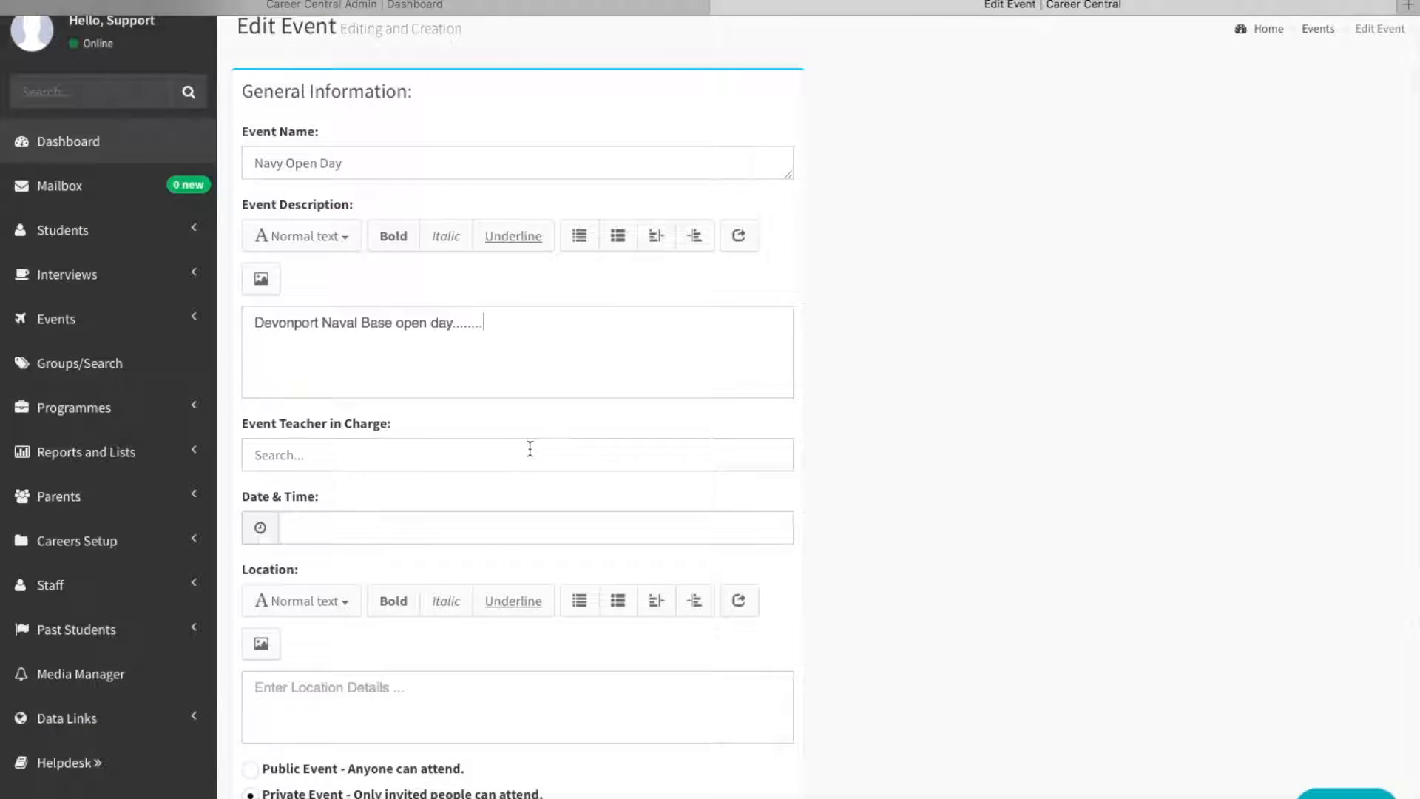
{"action": "scroll", "coordinate": [530, 449], "scroll_direction": "down", "scroll_amount": 2}
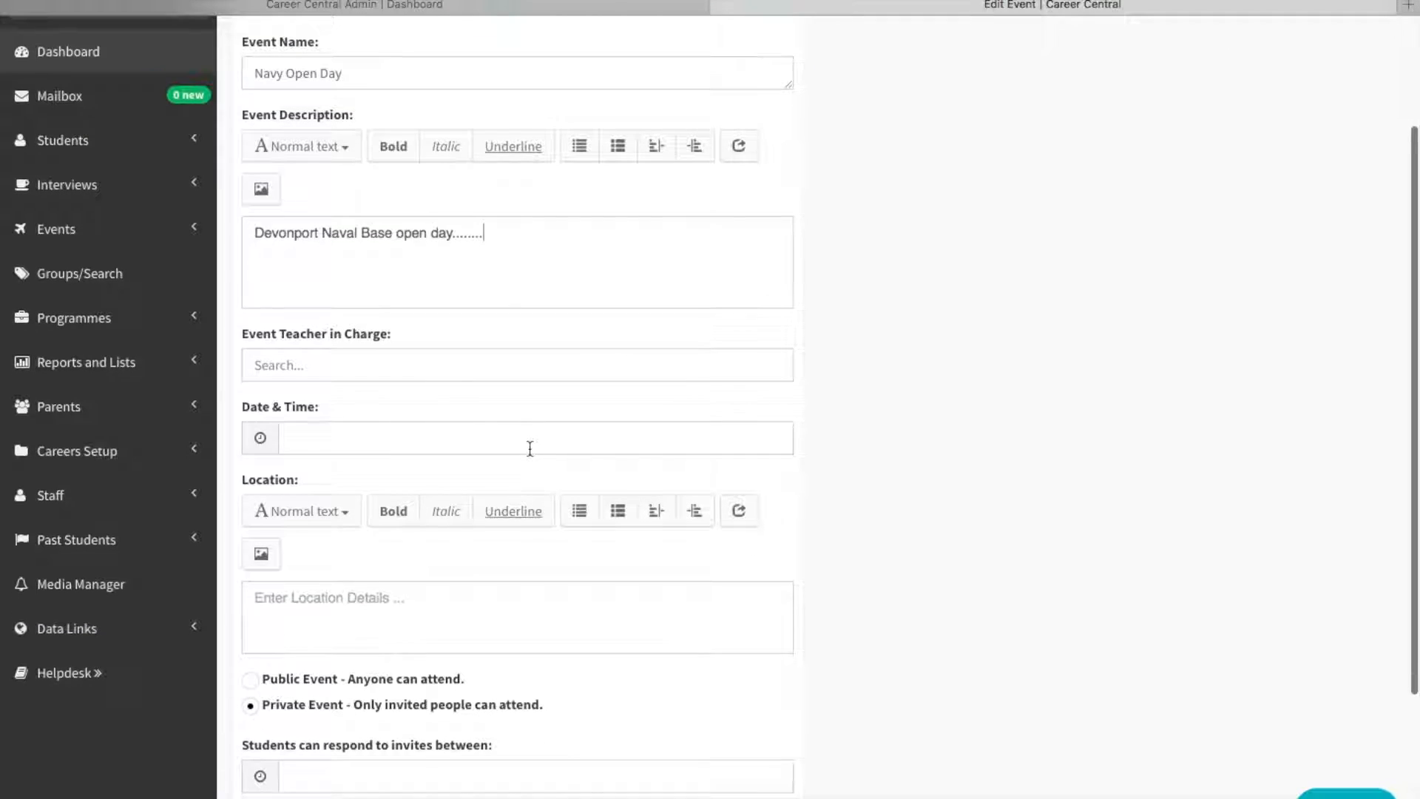
{"action": "left_click", "coordinate": [308, 367]}
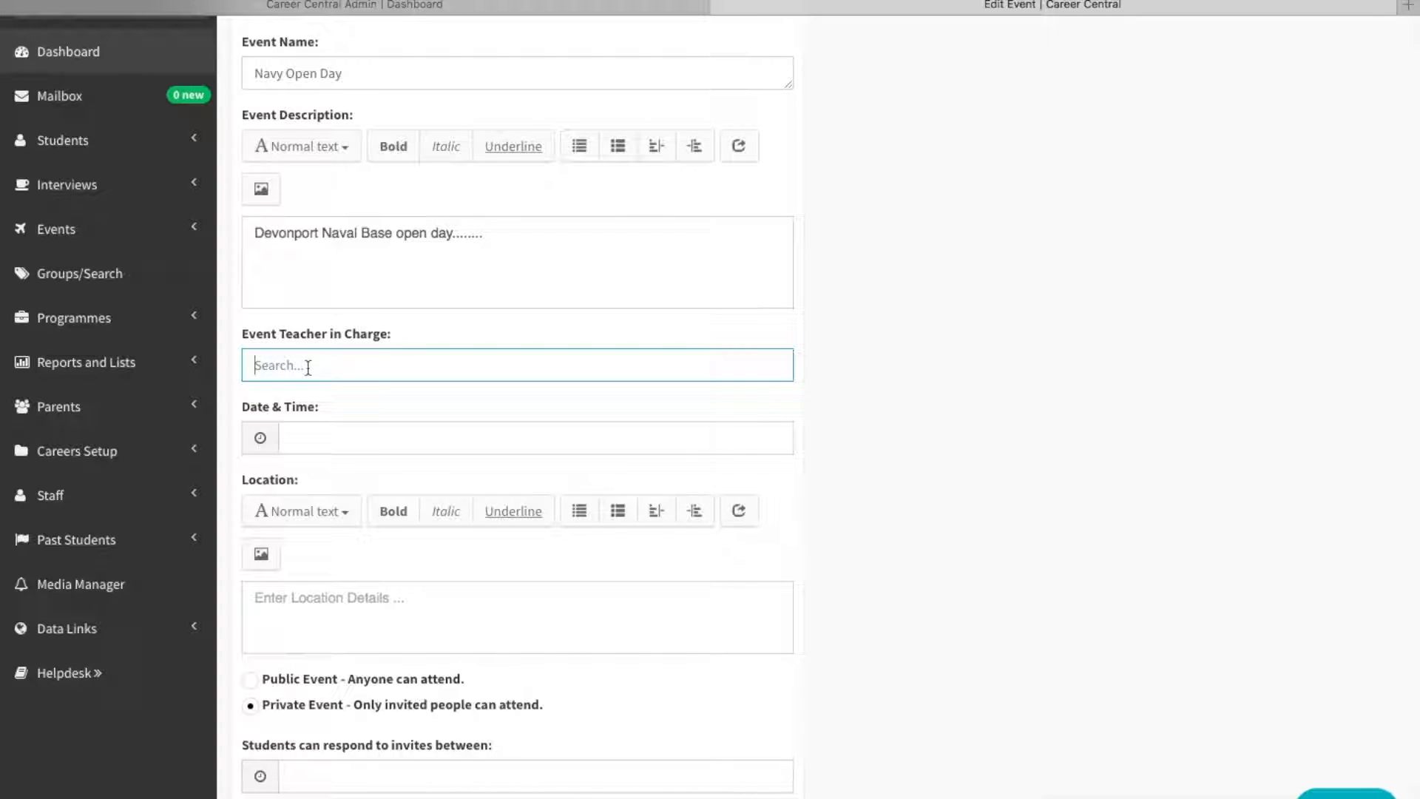
{"action": "type", "text": "sue"}
{"action": "left_click", "coordinate": [327, 397]}
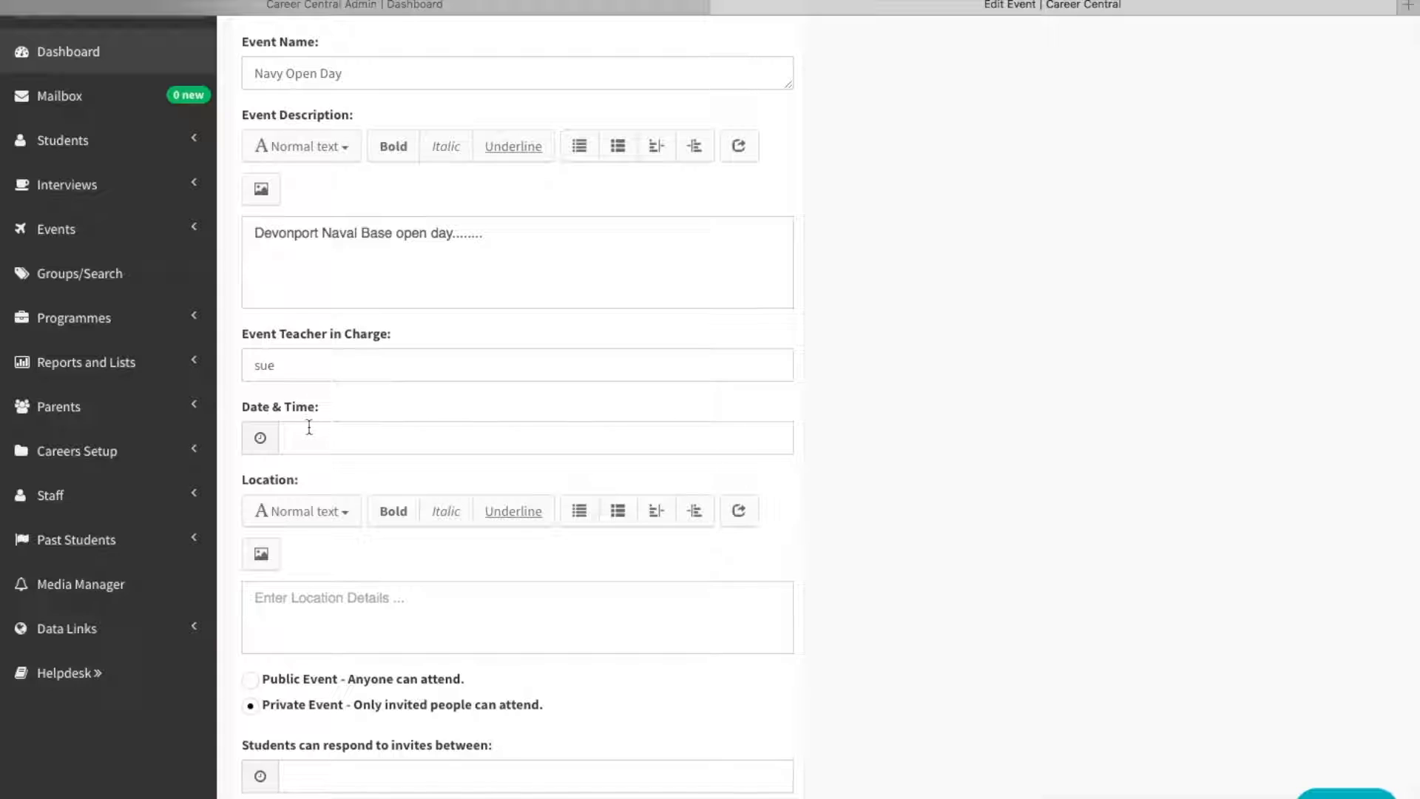
Set both the start and end date of the event to 28 July 2017.
{"action": "left_click", "coordinate": [290, 442]}
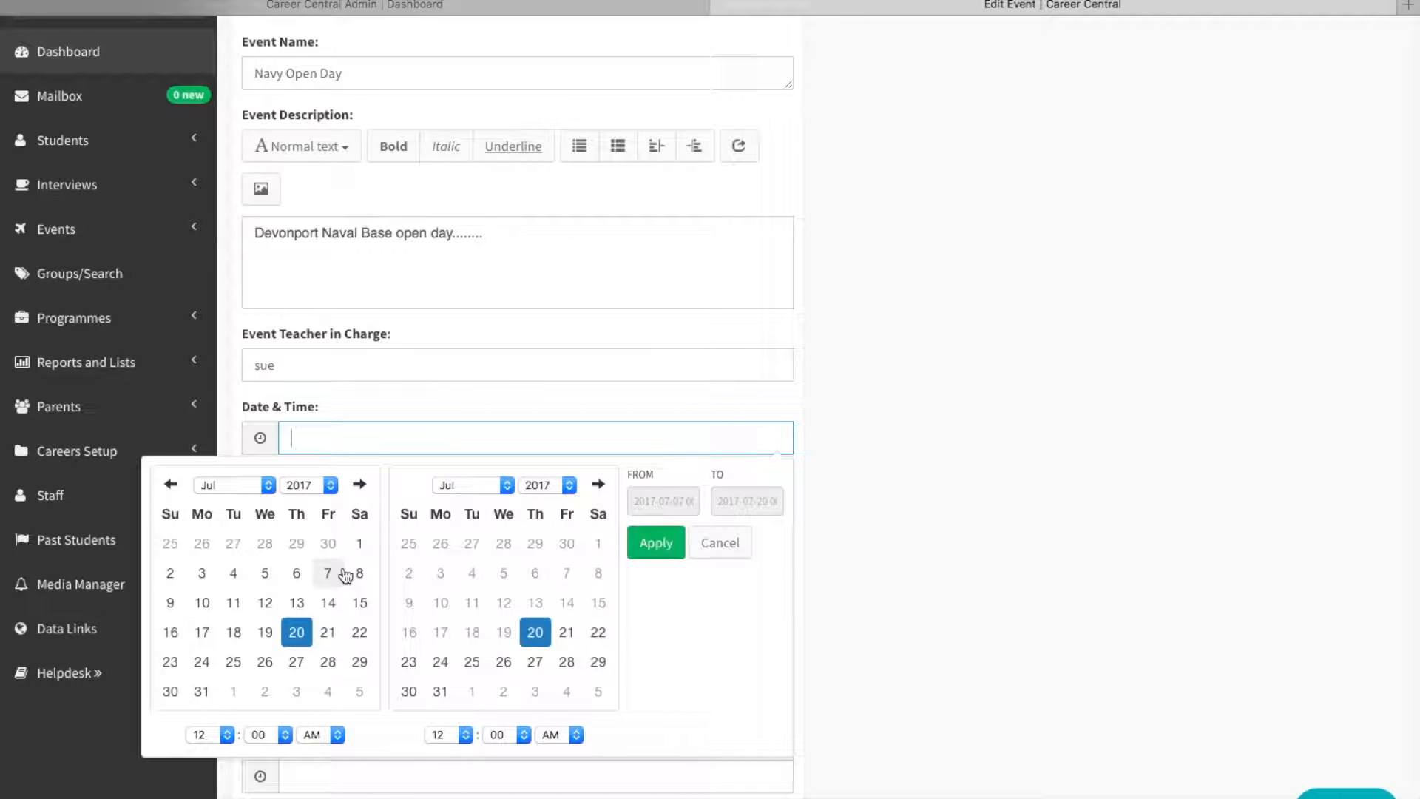
{"action": "left_click", "coordinate": [329, 663]}
{"action": "left_click", "coordinate": [332, 665]}
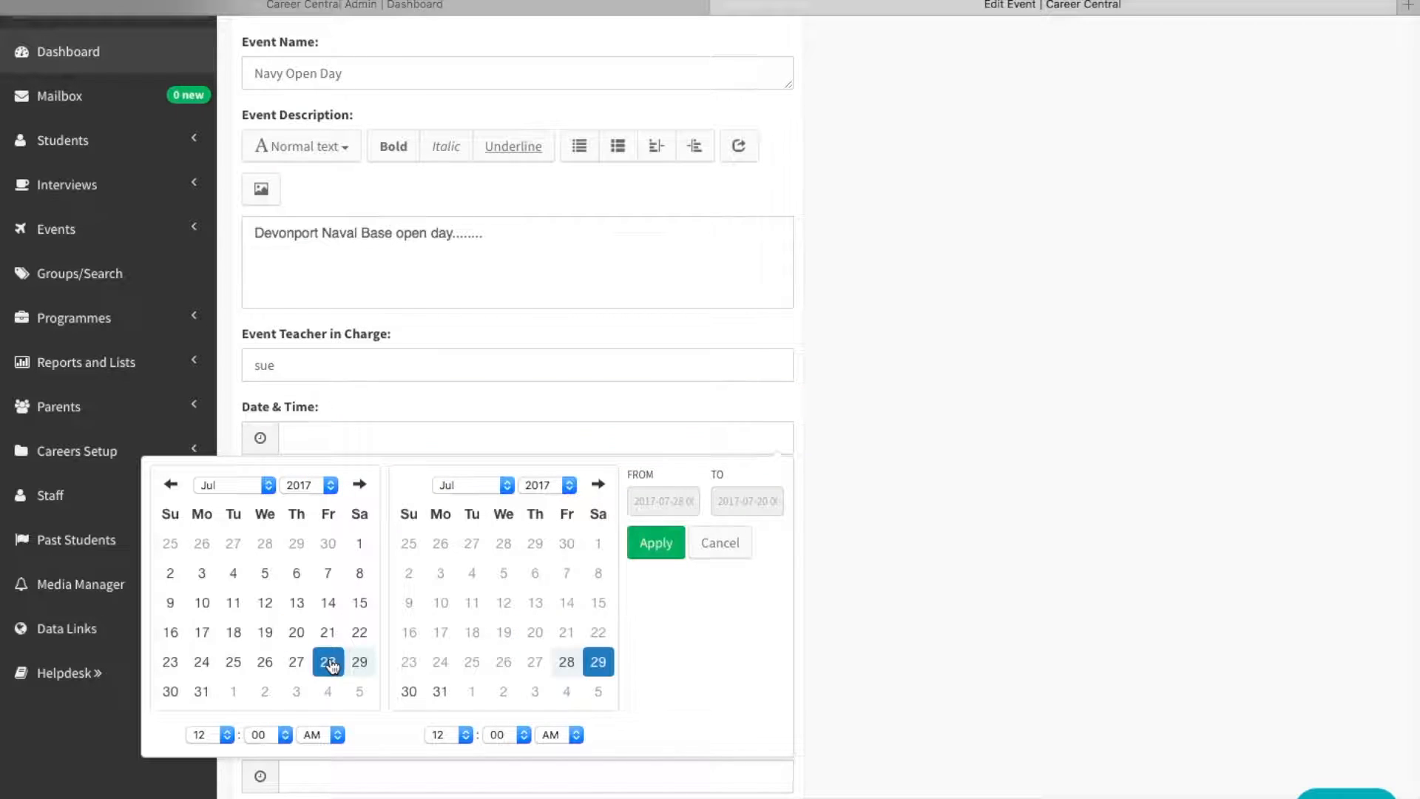
{"action": "left_click", "coordinate": [565, 664]}
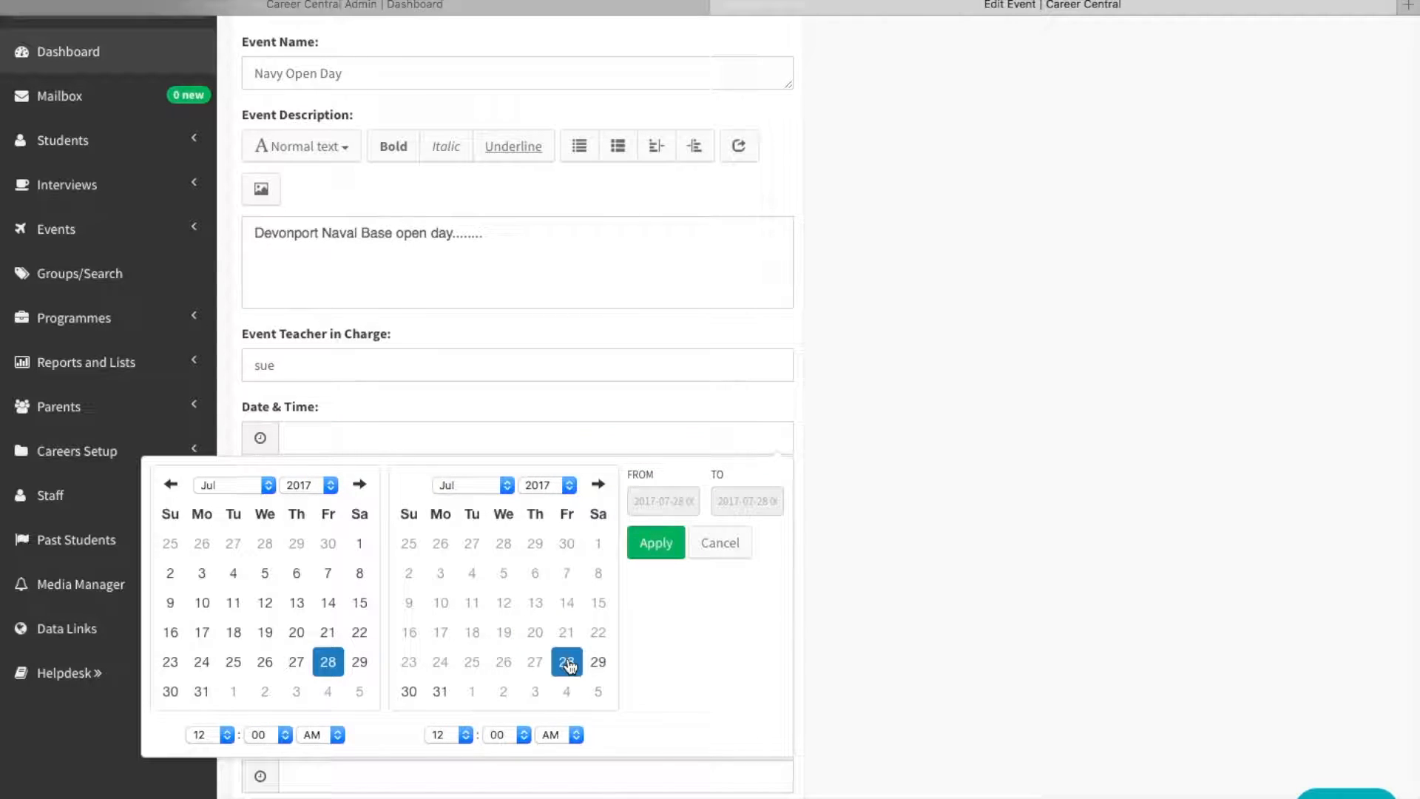
Set the event's time from 9:00 AM to 2:00 PM and apply the date range.
{"action": "left_click", "coordinate": [226, 734]}
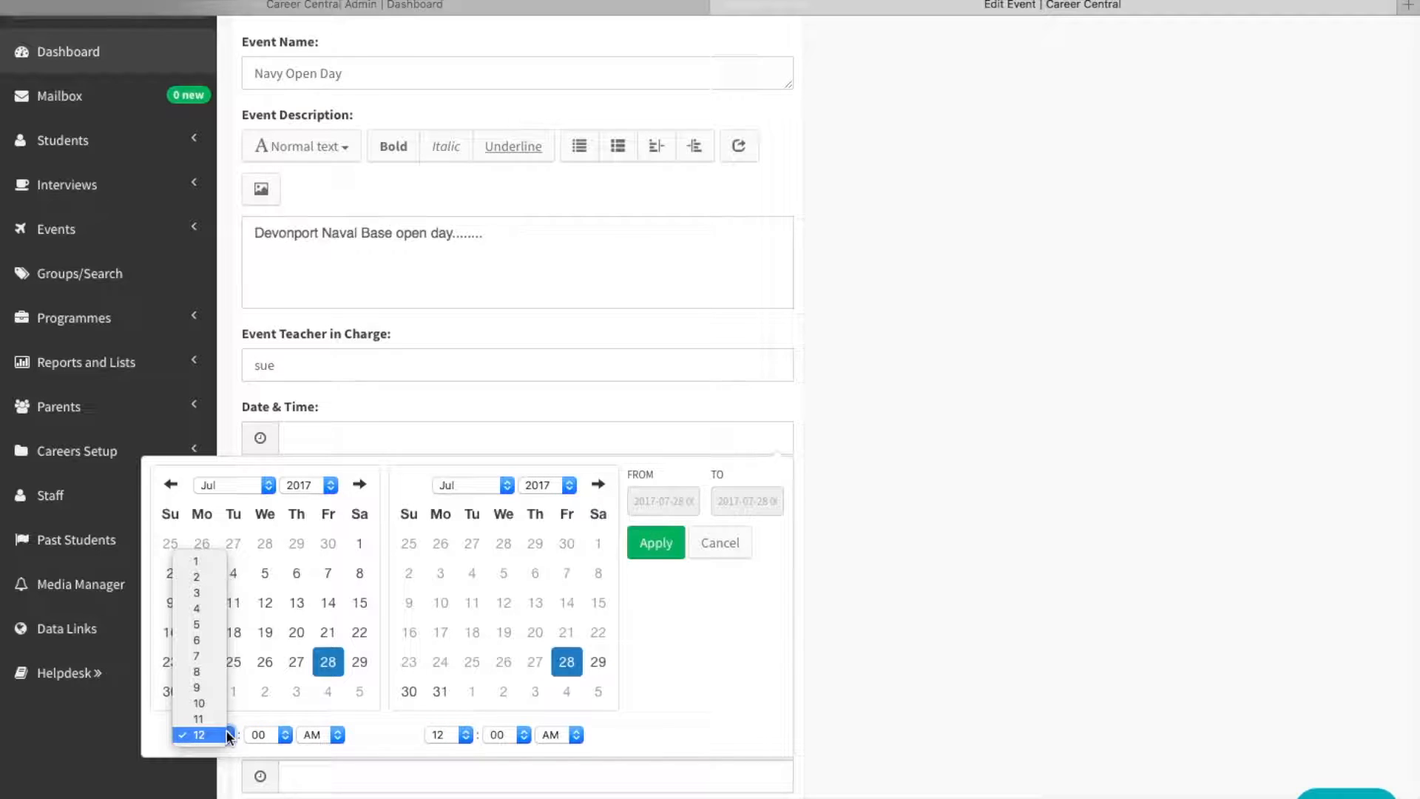
{"action": "left_click", "coordinate": [199, 687]}
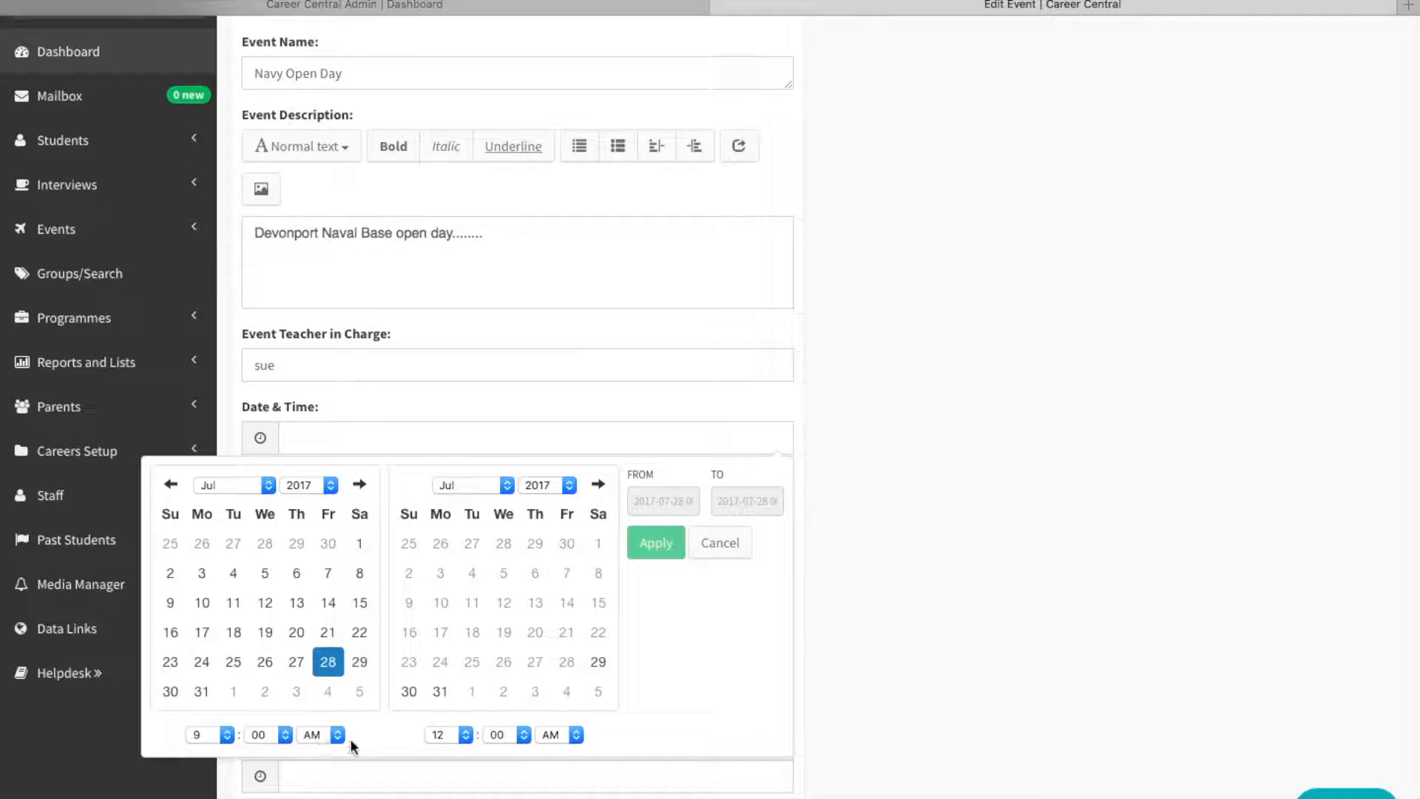
{"action": "left_click", "coordinate": [466, 734]}
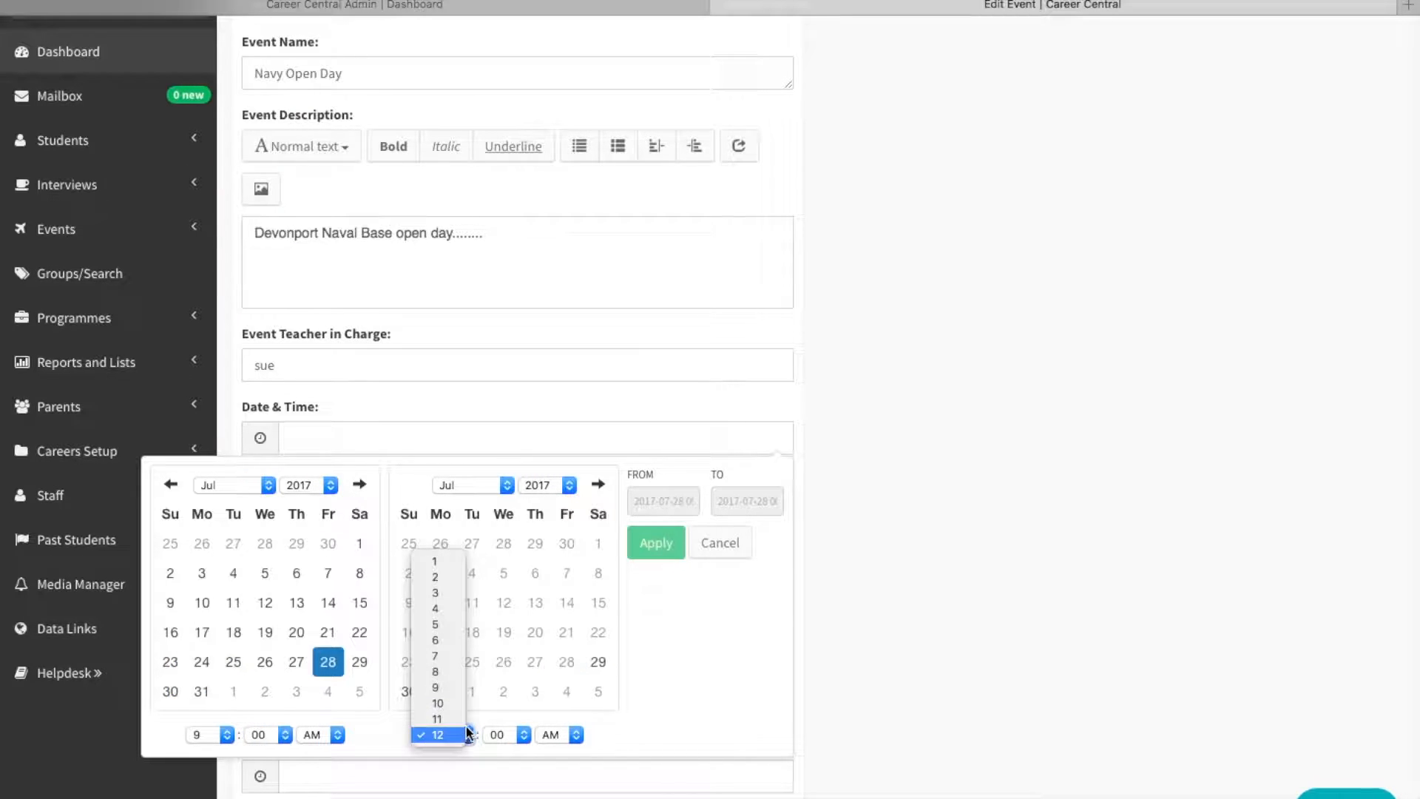
{"action": "left_click", "coordinate": [443, 579]}
{"action": "left_click", "coordinate": [576, 734]}
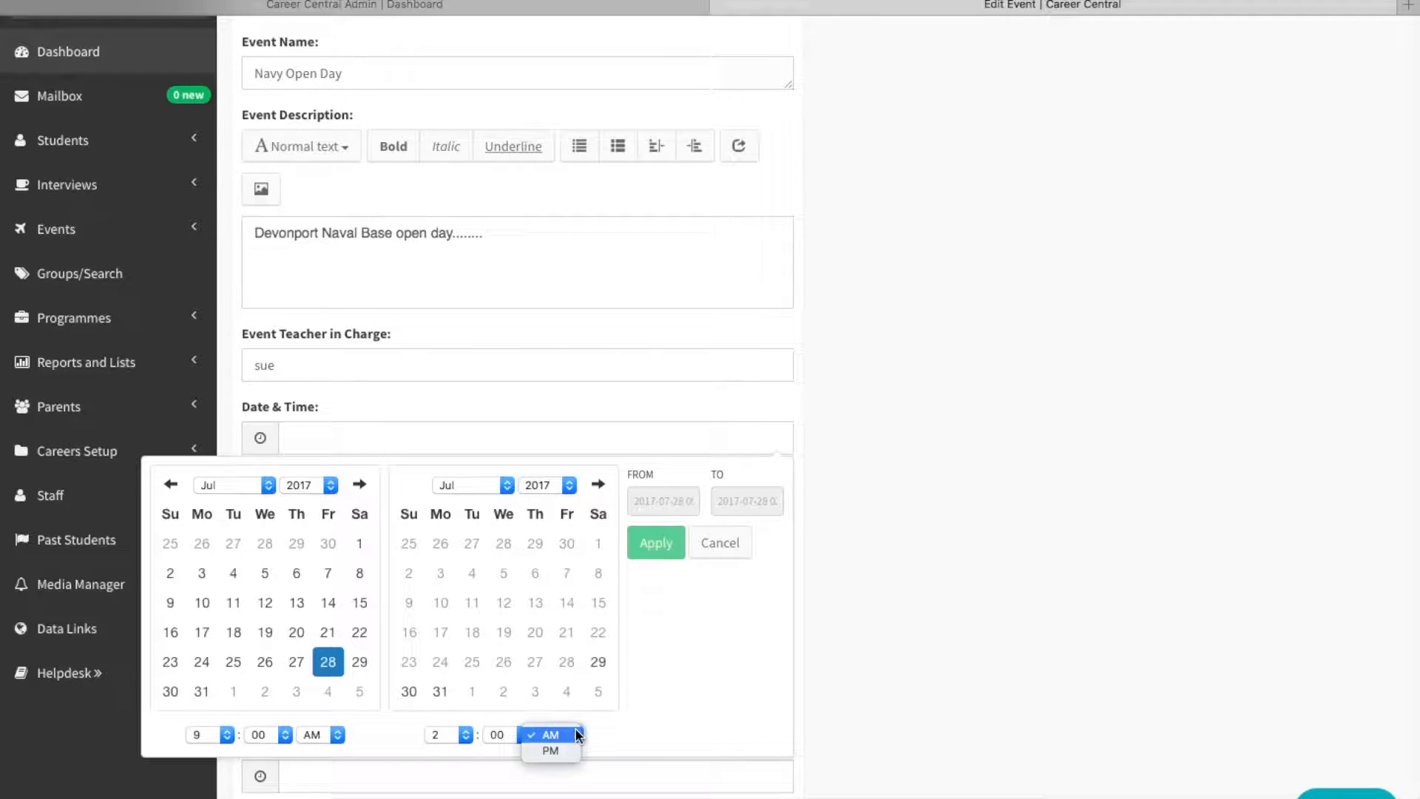
{"action": "left_click", "coordinate": [562, 751]}
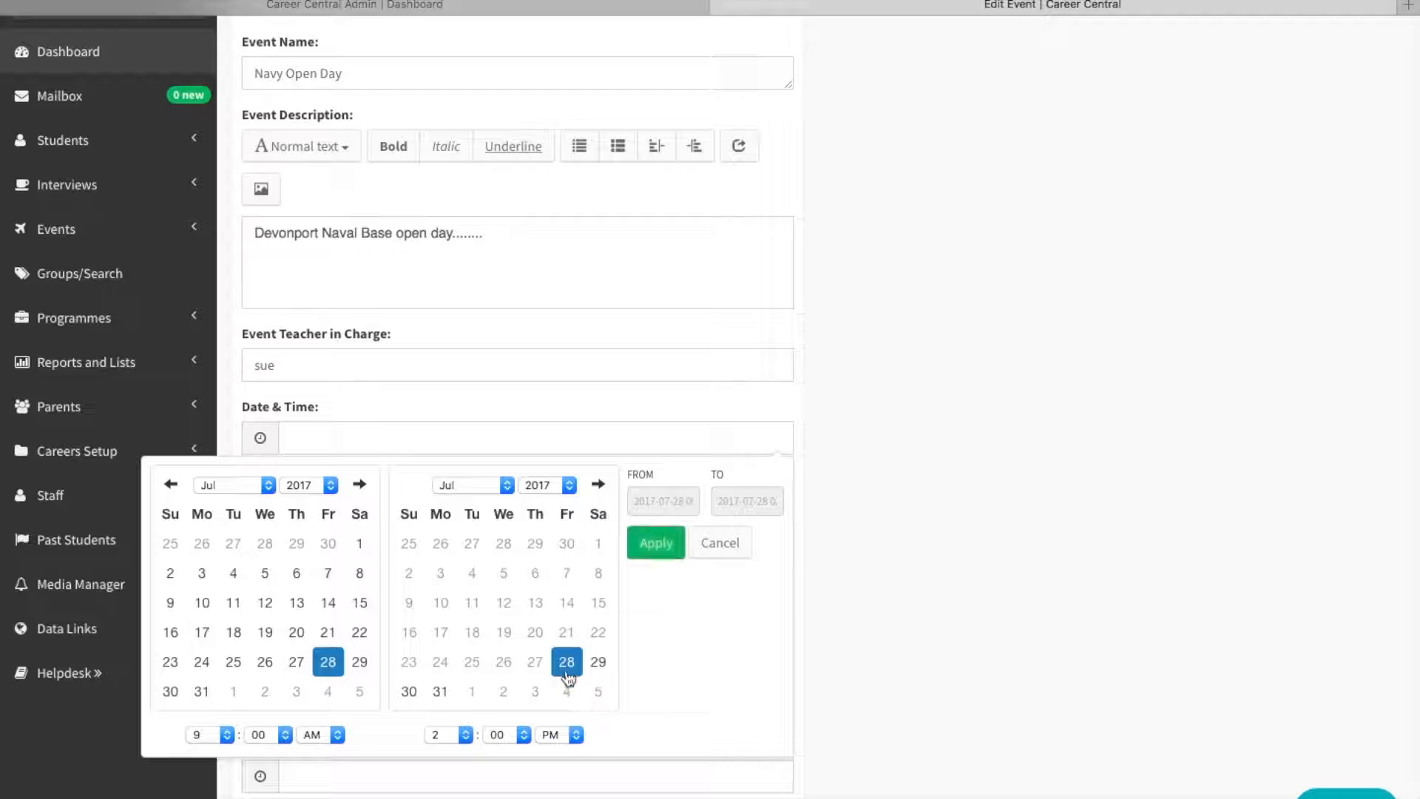
{"action": "left_click", "coordinate": [653, 544]}
Enter "Auckland" as the event's location details.
{"action": "scroll", "coordinate": [574, 580], "scroll_direction": "down", "scroll_amount": 2}
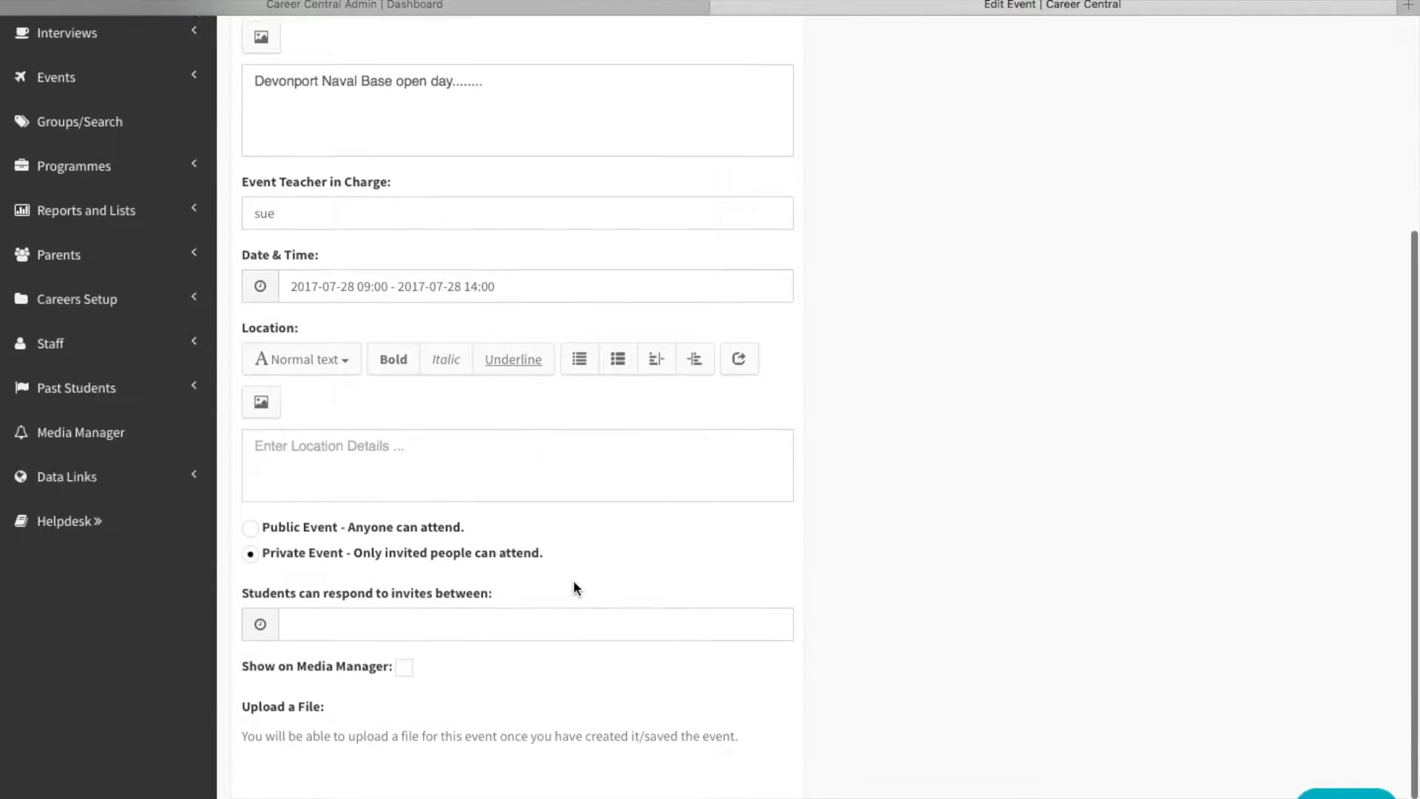
{"action": "left_click", "coordinate": [484, 465]}
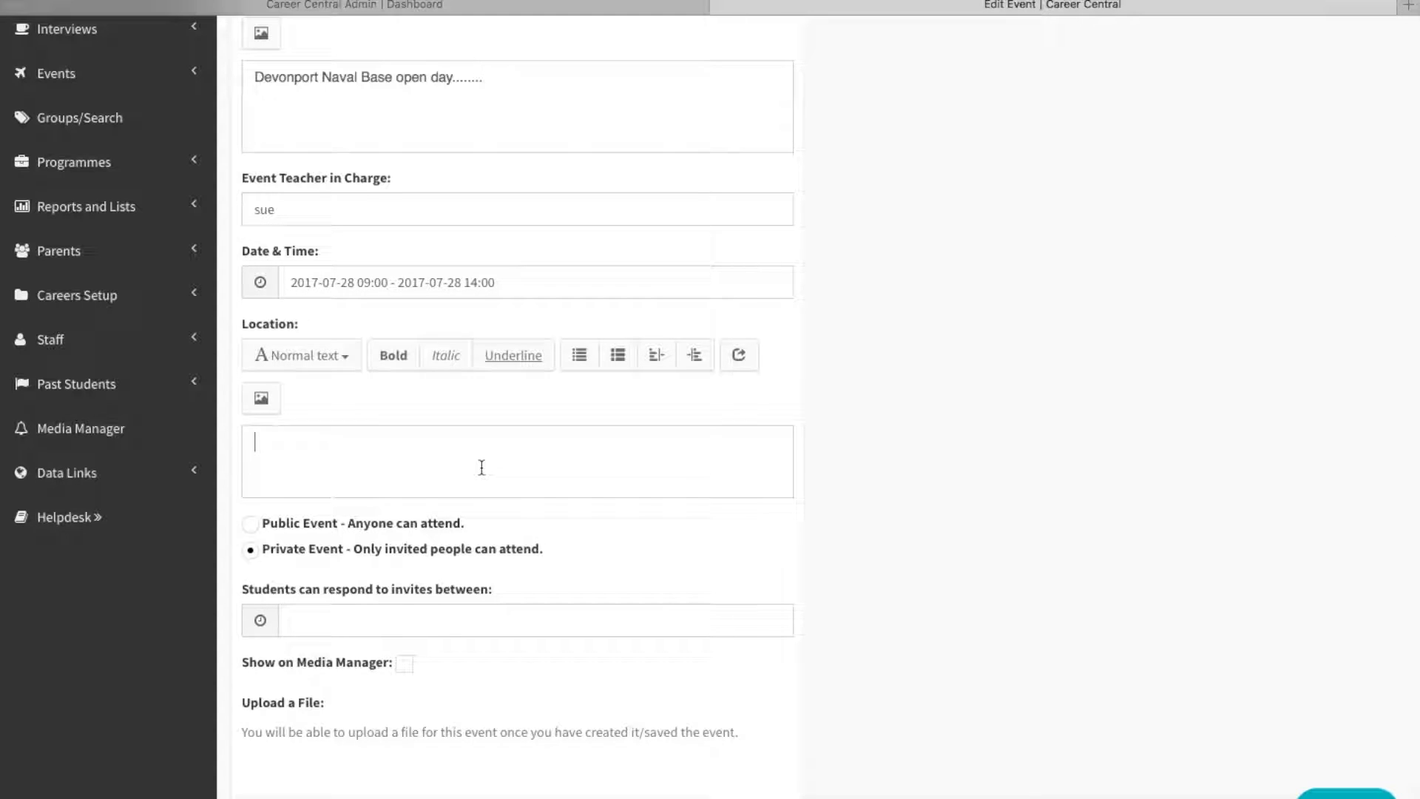
{"action": "type", "text": "Auckland"}
Set the period for students to respond to invites to 21 July 2017 for both dates, and save the event.
{"action": "scroll", "coordinate": [436, 499], "scroll_direction": "down", "scroll_amount": 1}
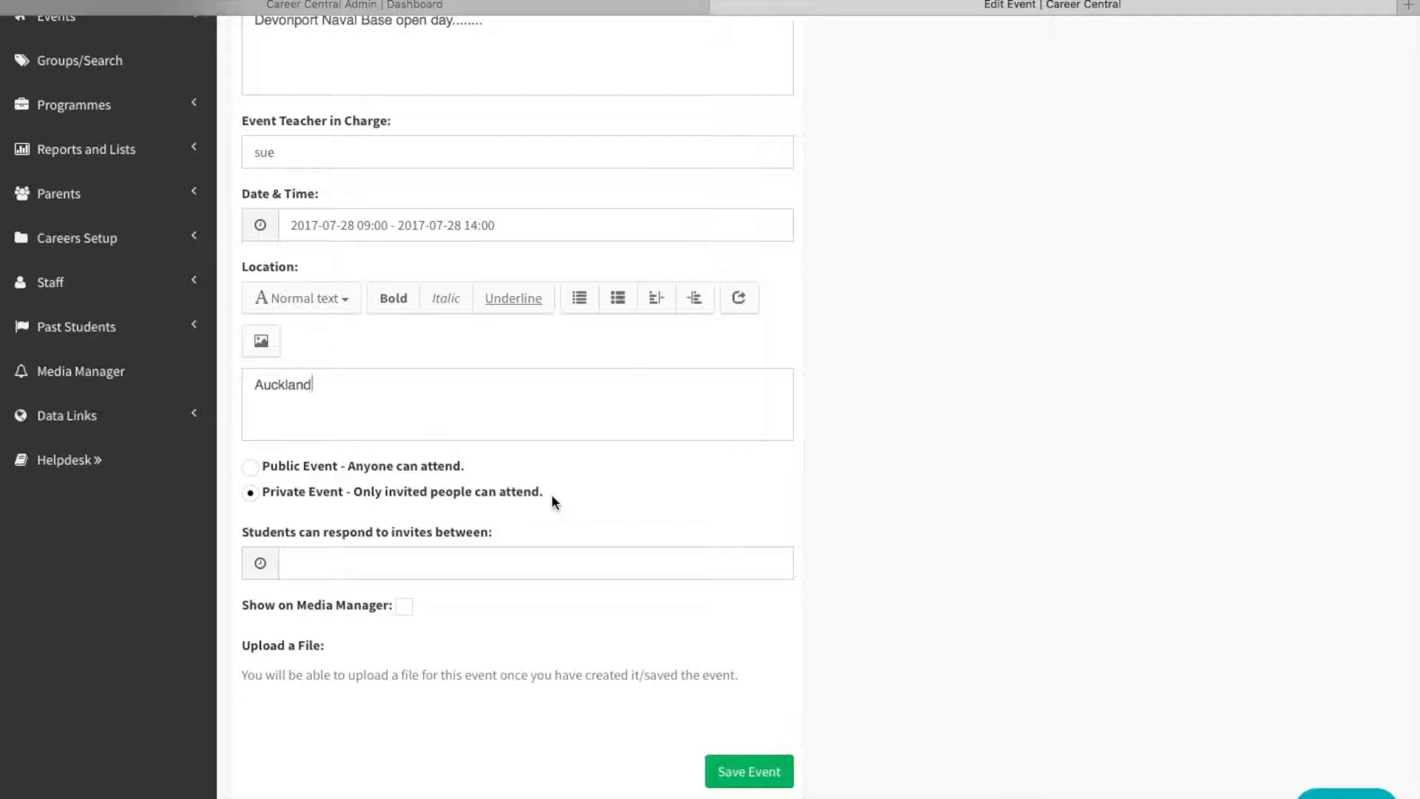
{"action": "left_click", "coordinate": [293, 564]}
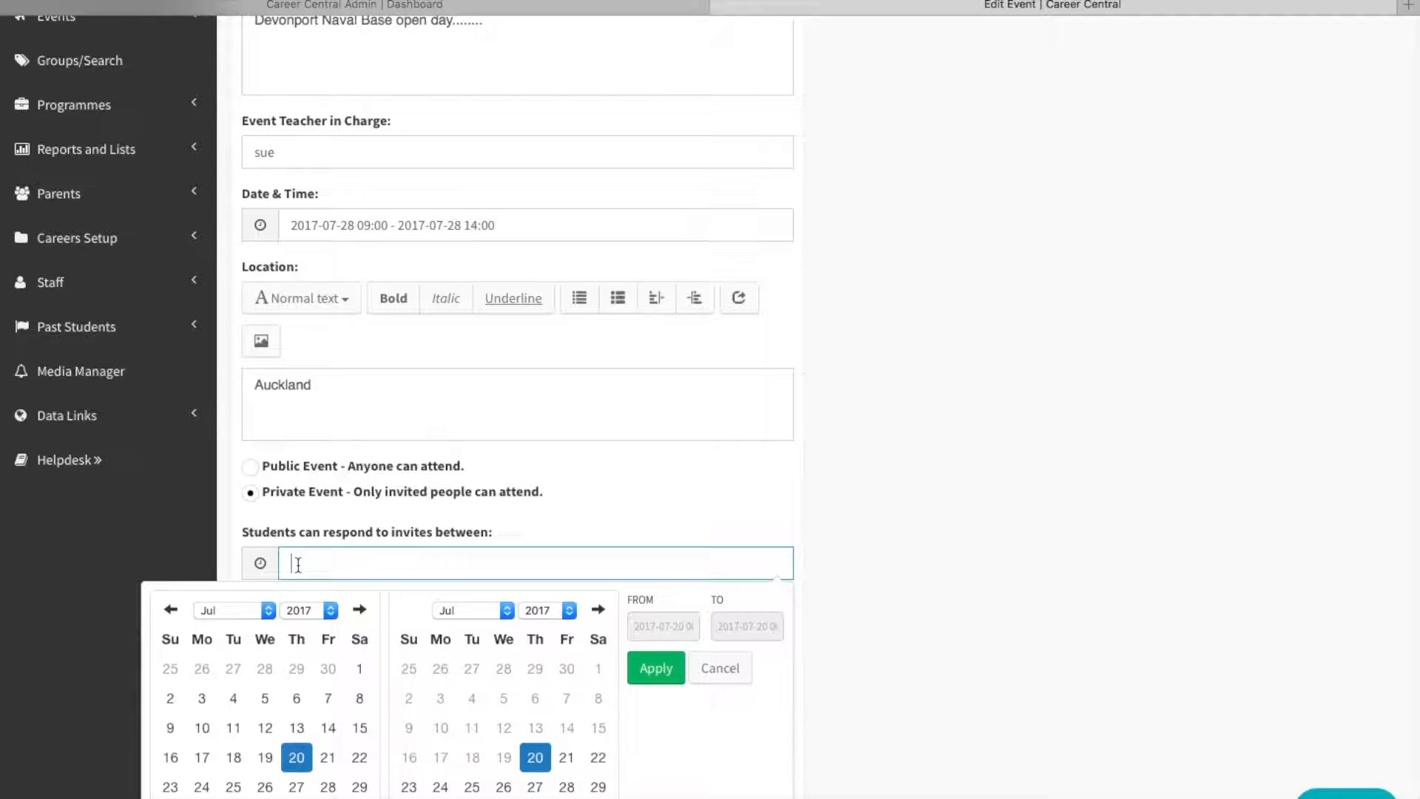
{"action": "left_click", "coordinate": [328, 757]}
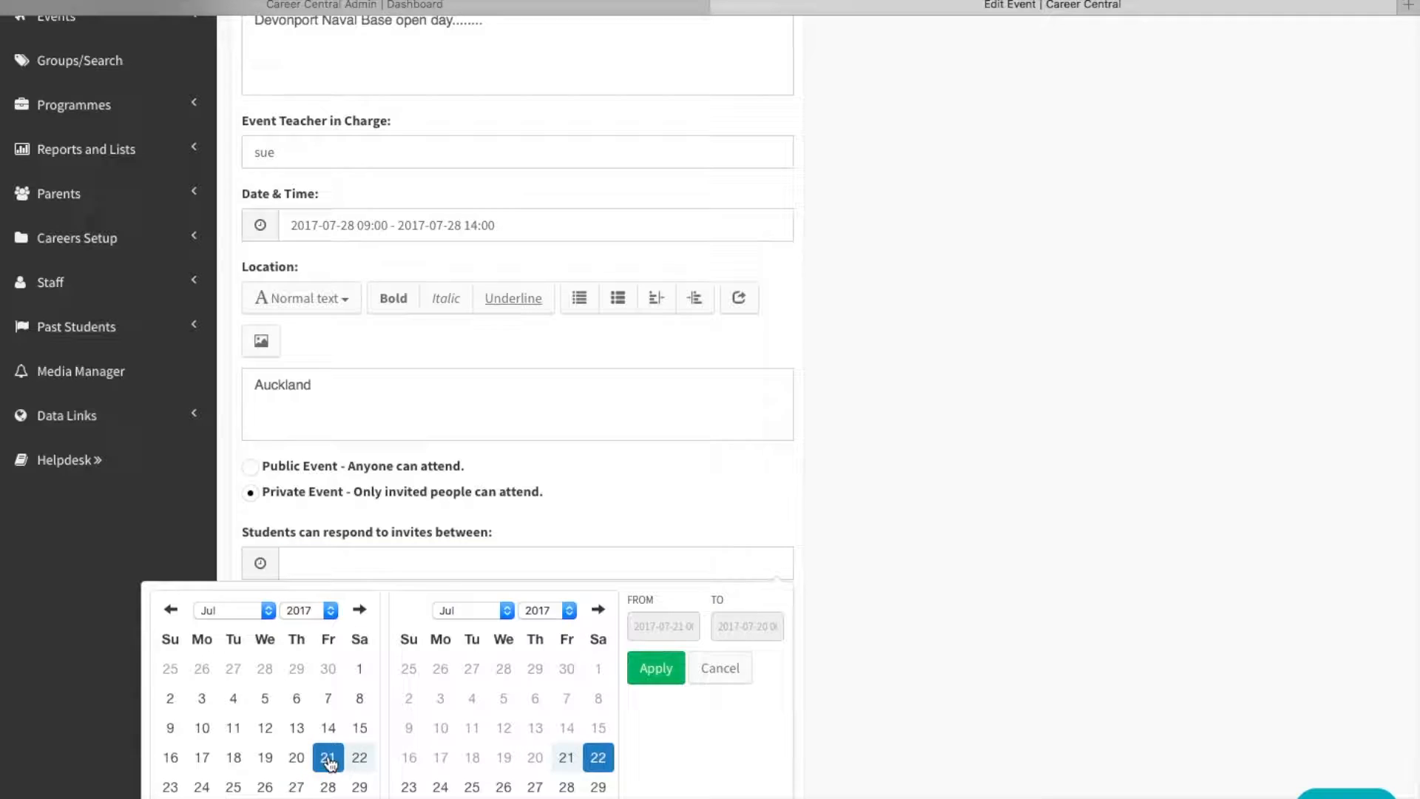
{"action": "left_click", "coordinate": [566, 757]}
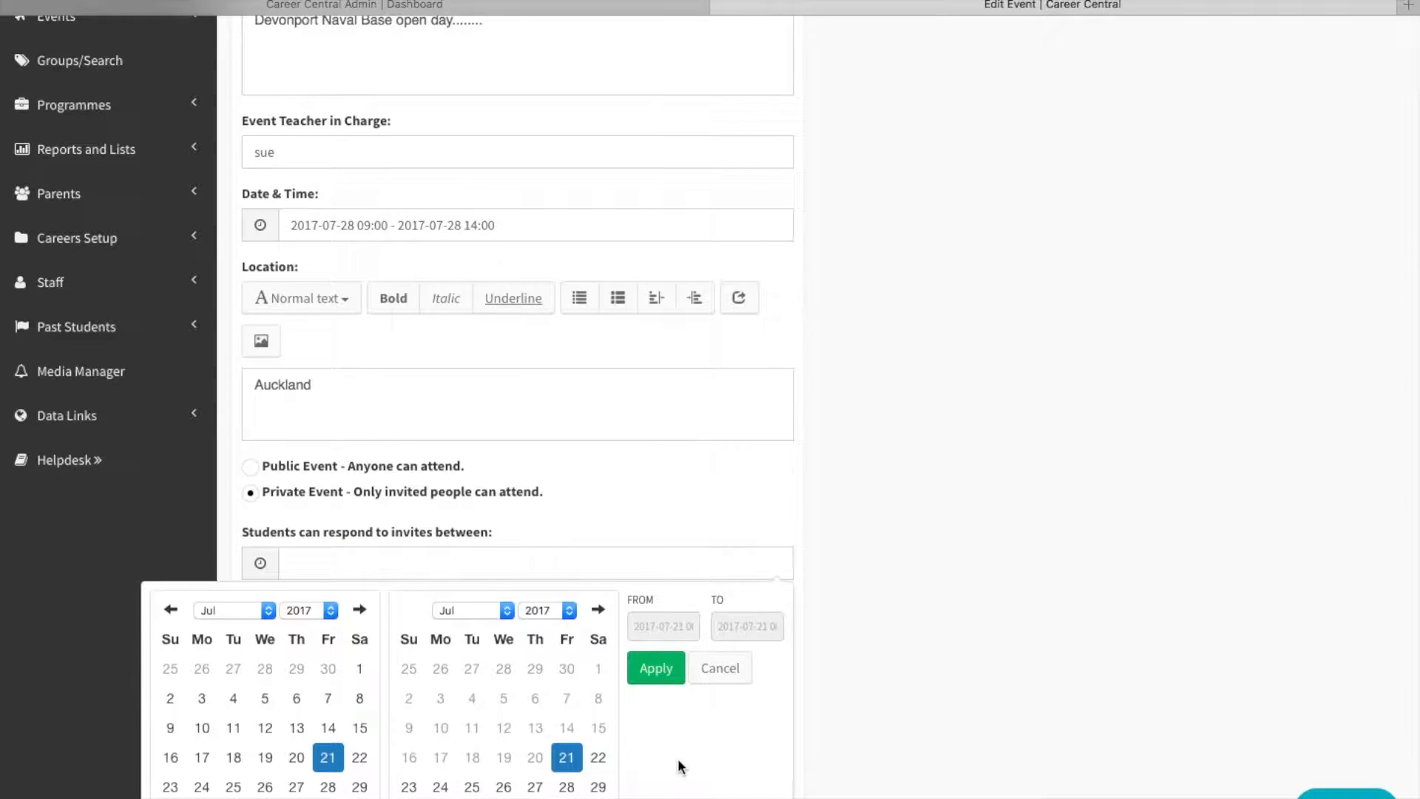
{"action": "scroll", "coordinate": [665, 669], "scroll_direction": "down", "scroll_amount": 1}
{"action": "left_click", "coordinate": [650, 627]}
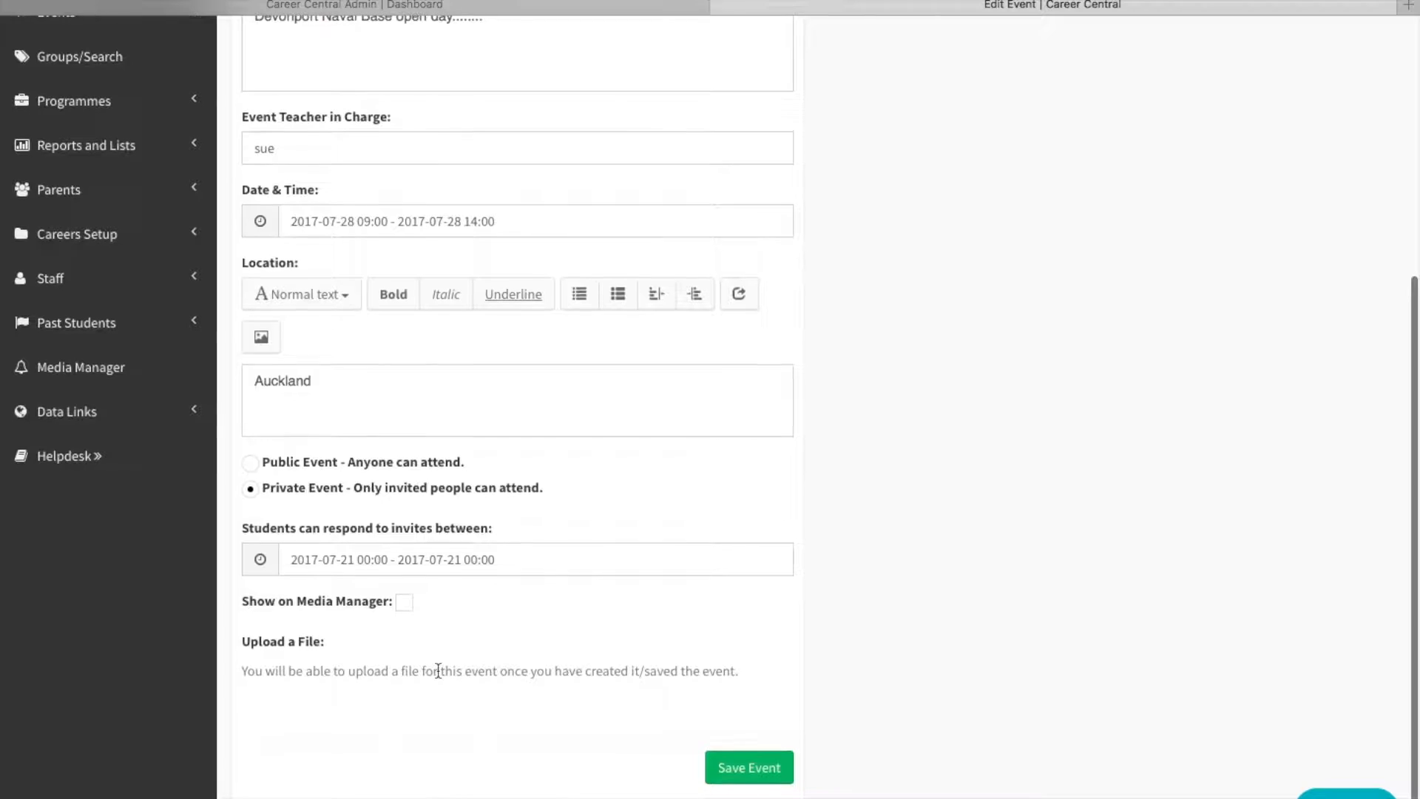
{"action": "left_click", "coordinate": [749, 778]}
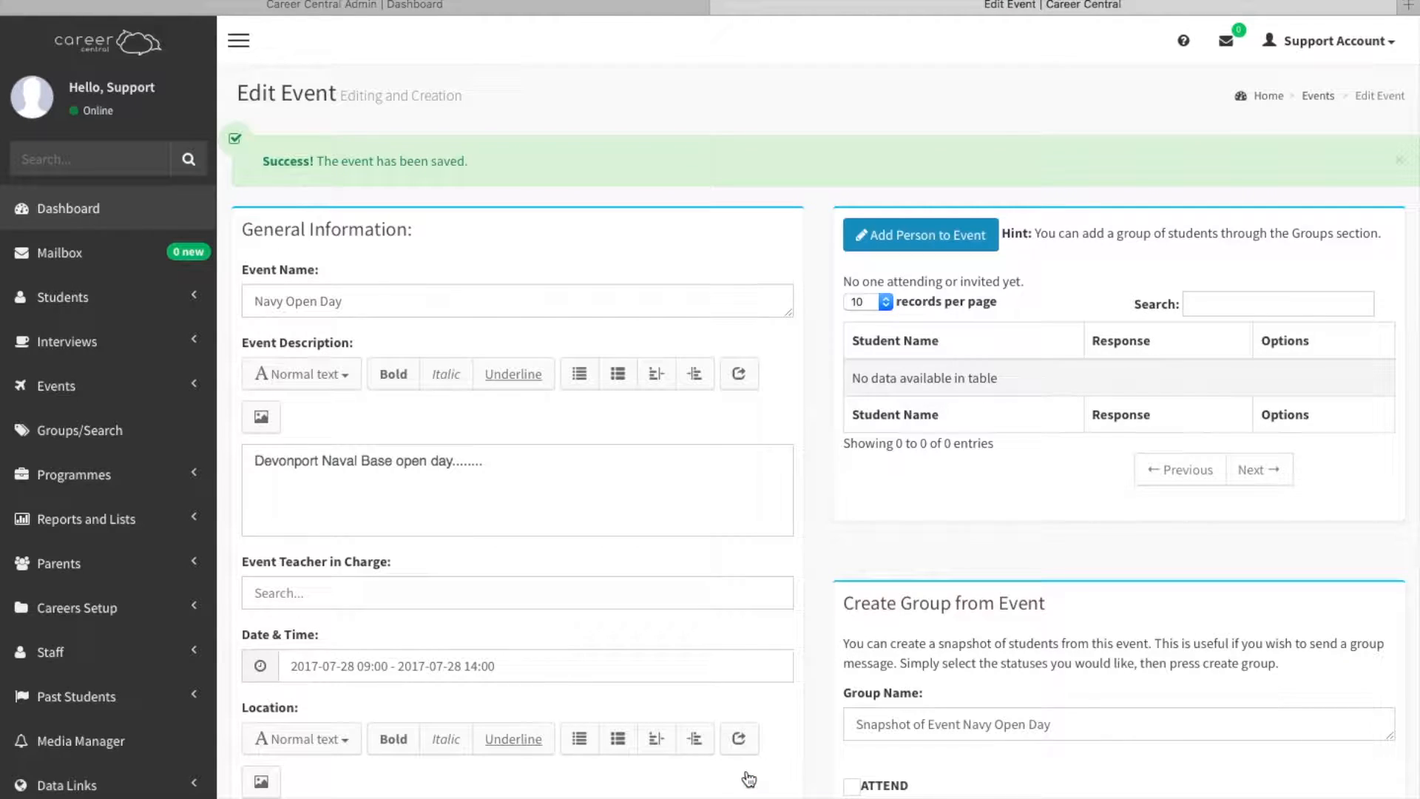
Go to the student groups and create a new group named "Defence Force".
{"action": "scroll", "coordinate": [745, 773], "scroll_direction": "down", "scroll_amount": 3}
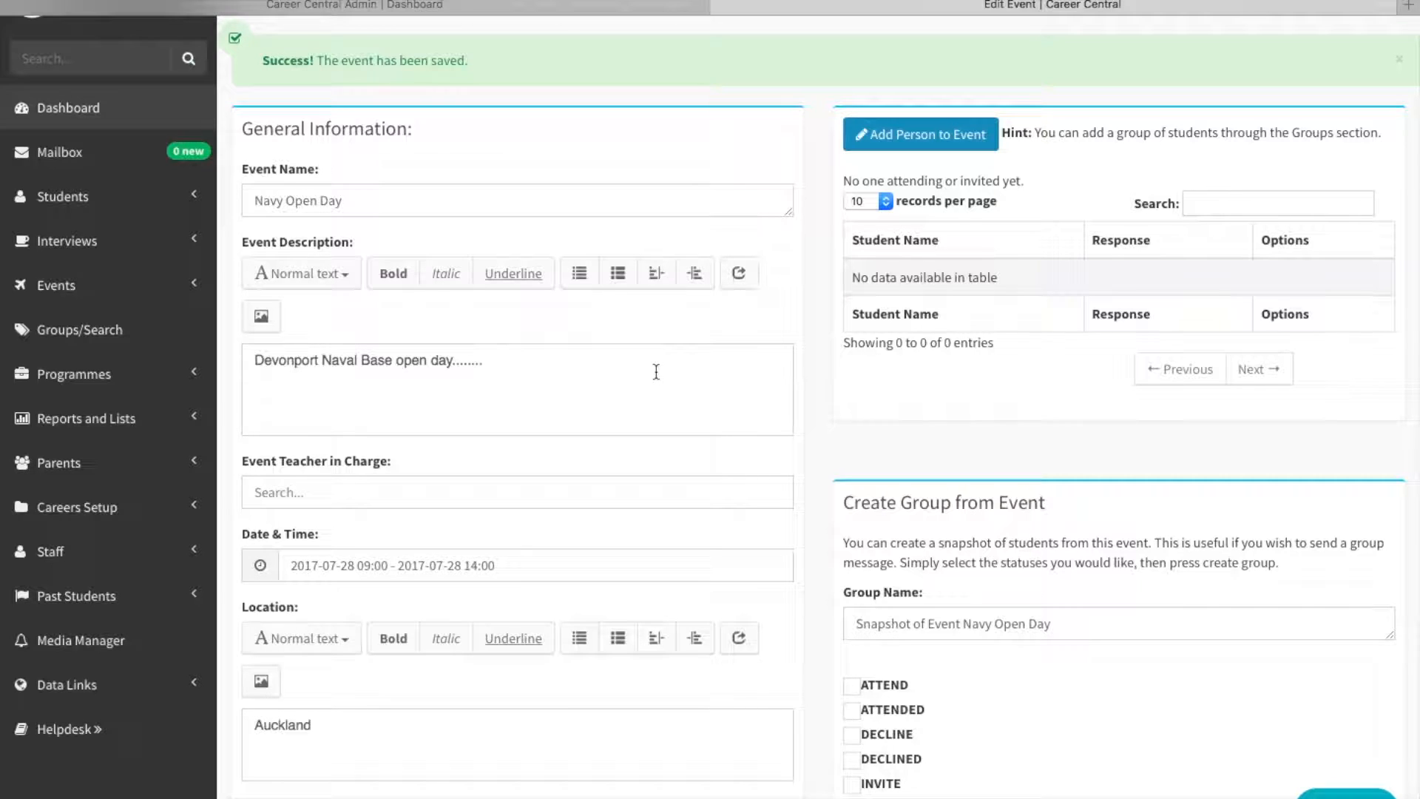
{"action": "left_click", "coordinate": [65, 331]}
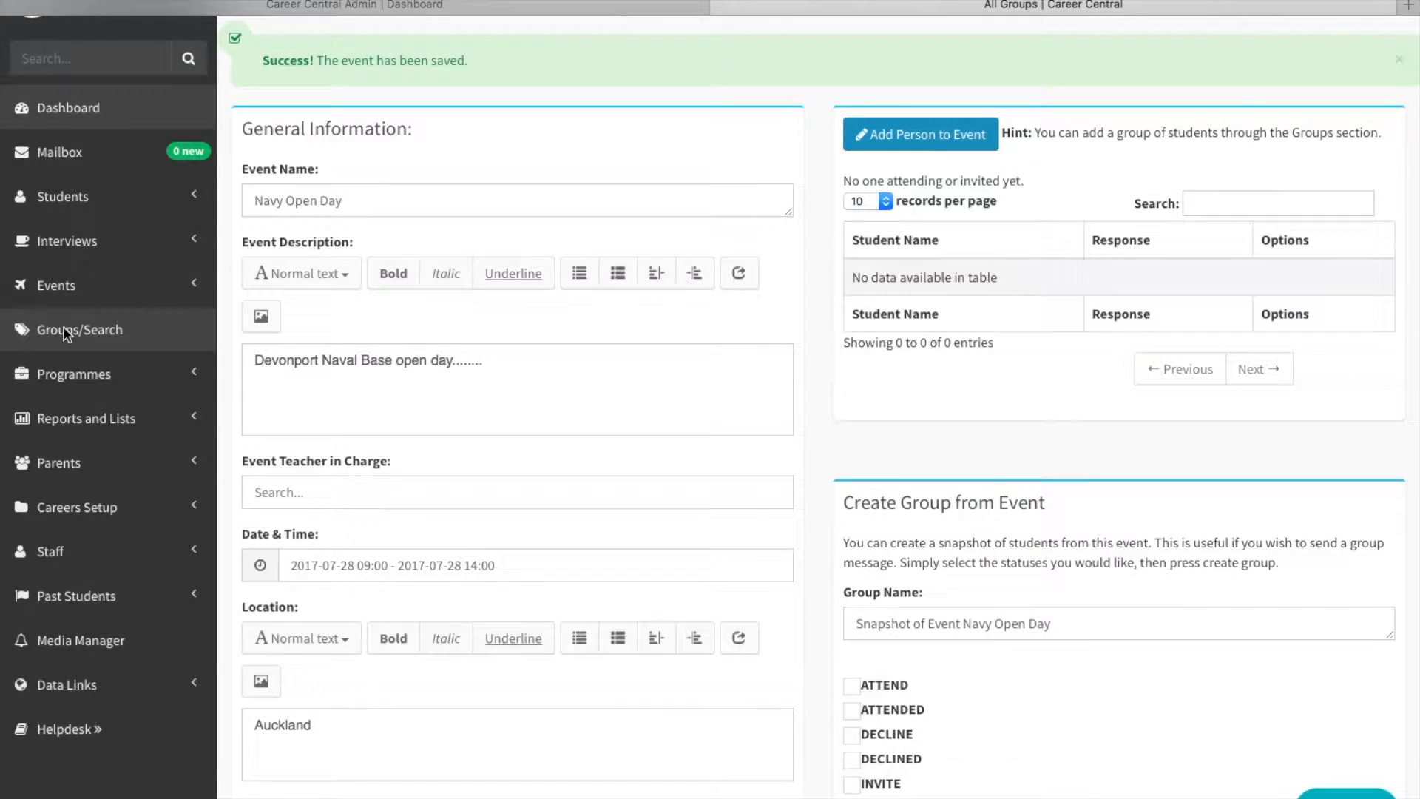
{"action": "scroll", "coordinate": [388, 513], "scroll_direction": "down", "scroll_amount": 1}
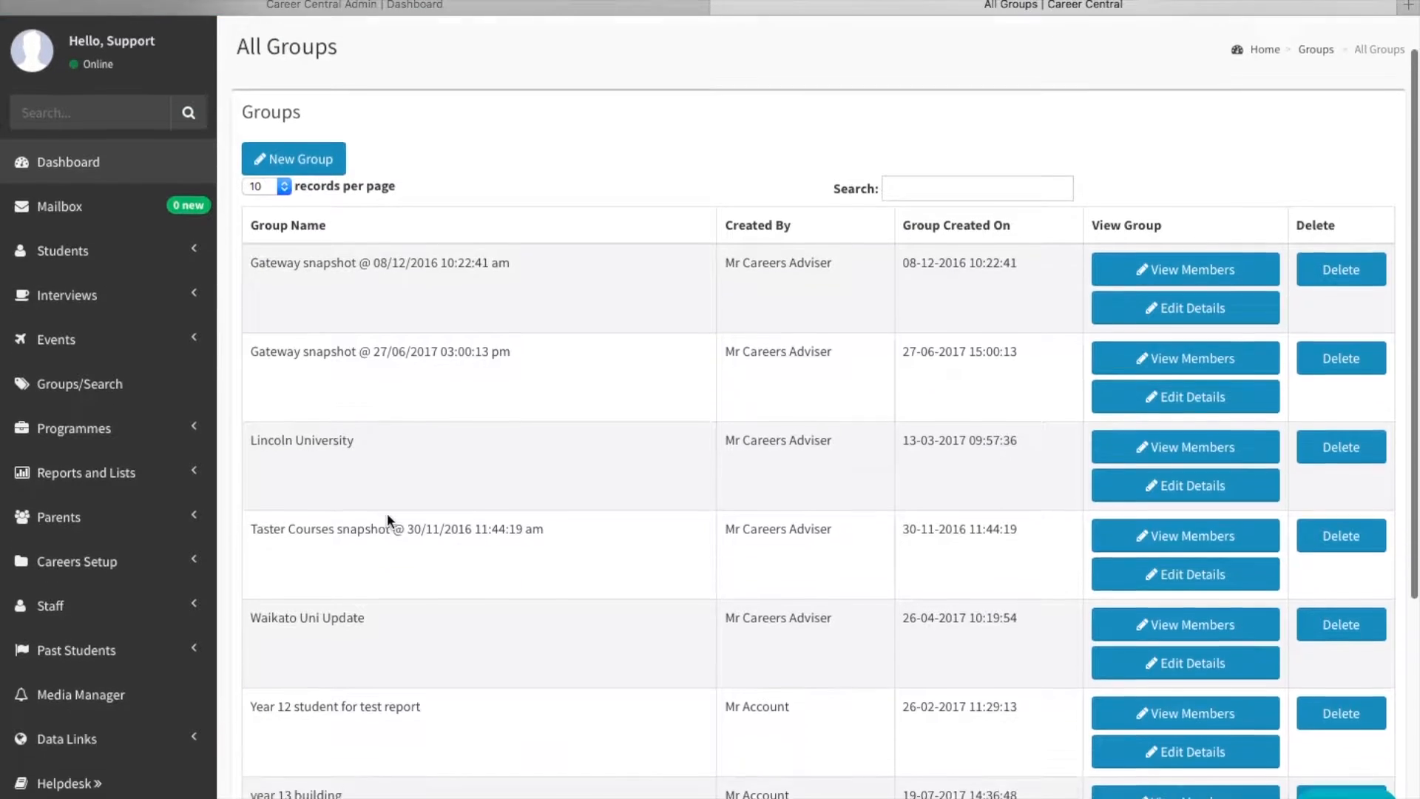
{"action": "scroll", "coordinate": [387, 518], "scroll_direction": "down", "scroll_amount": 4}
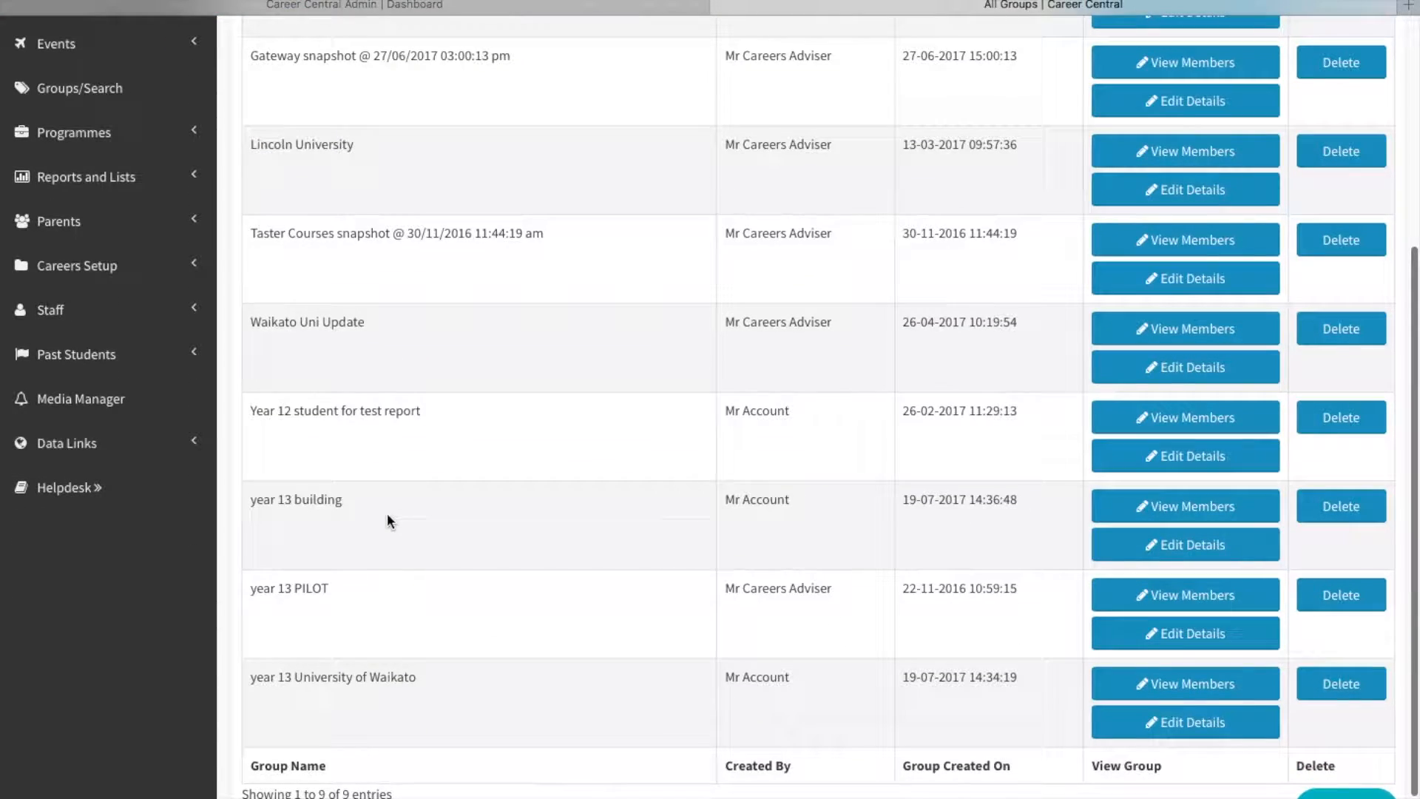
{"action": "scroll", "coordinate": [388, 517], "scroll_direction": "up", "scroll_amount": 5}
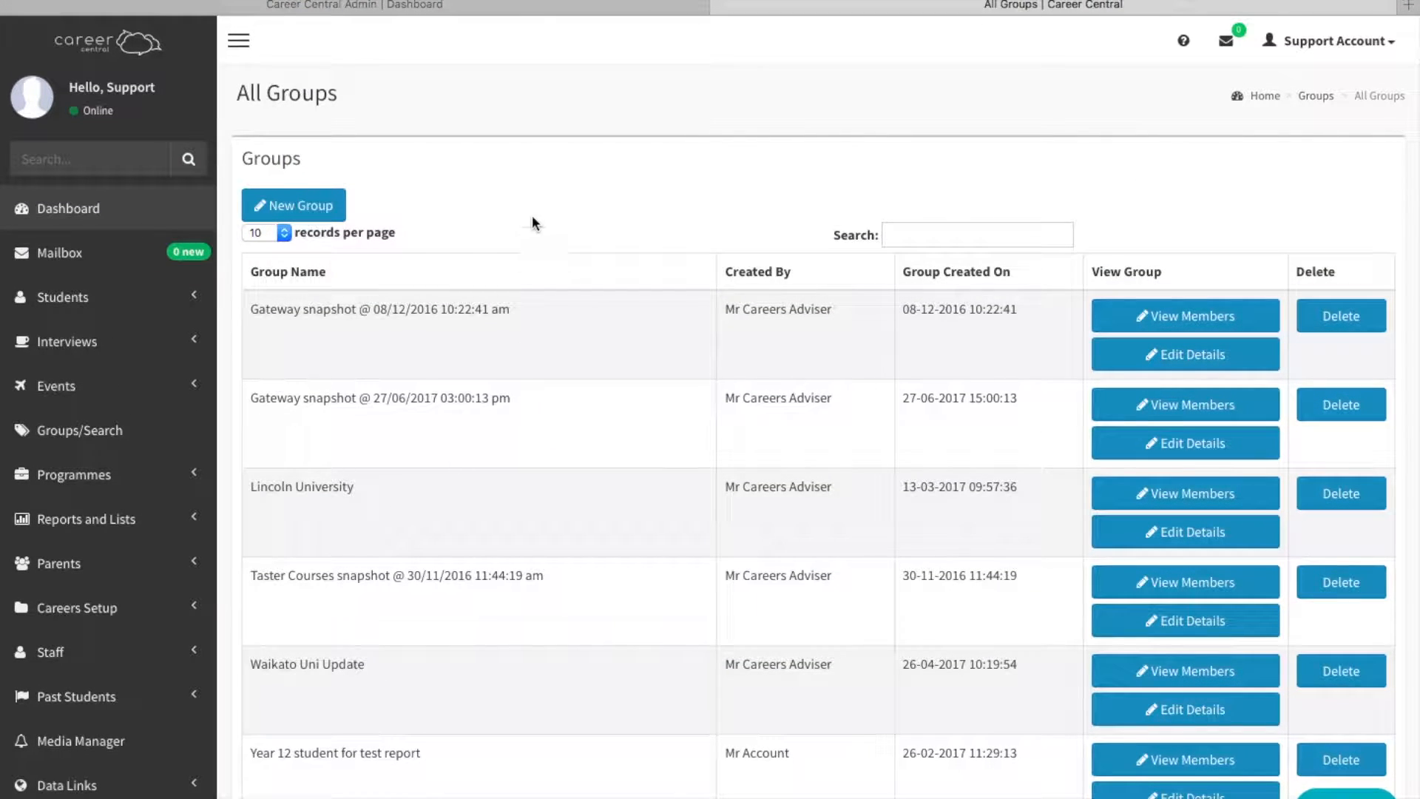
{"action": "left_click", "coordinate": [309, 210]}
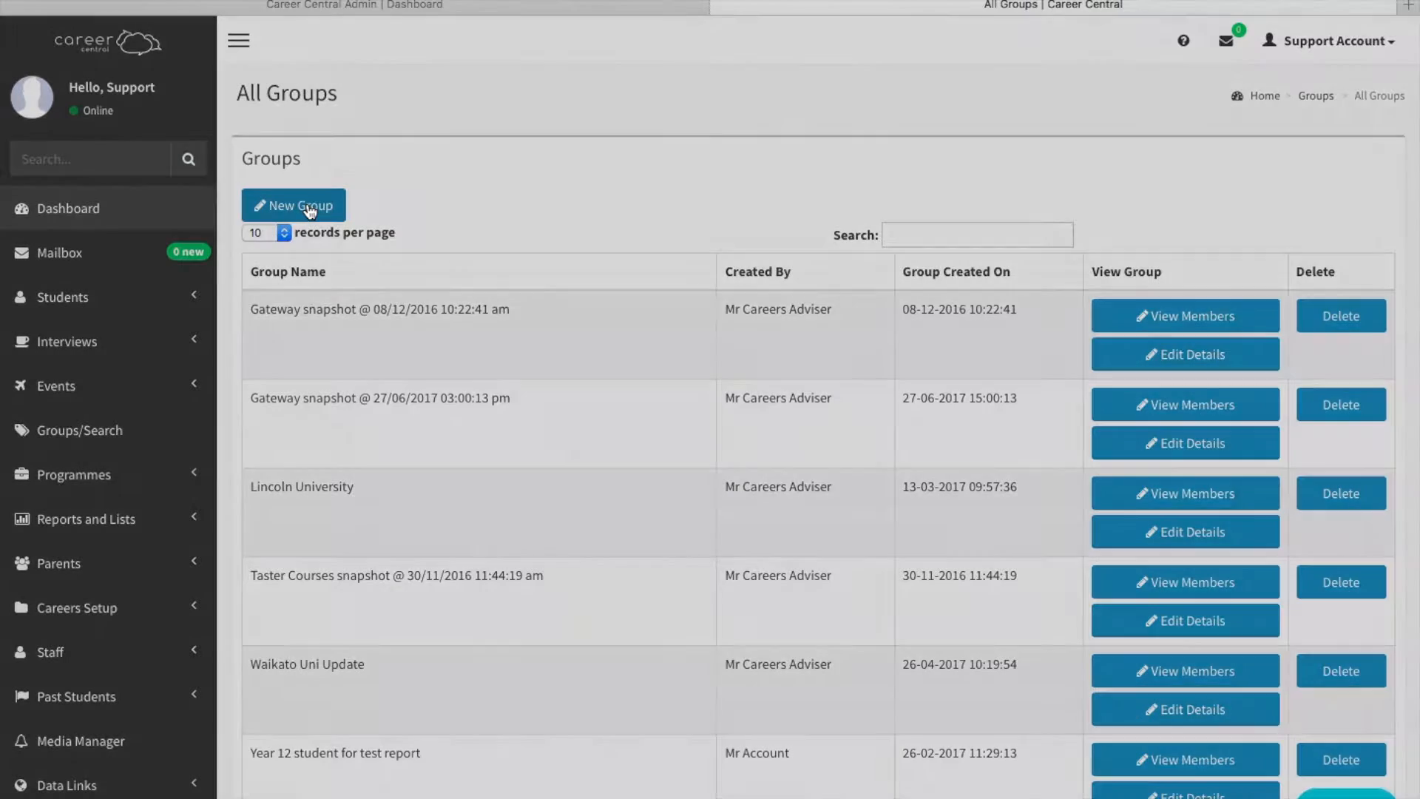
{"action": "left_click", "coordinate": [496, 153]}
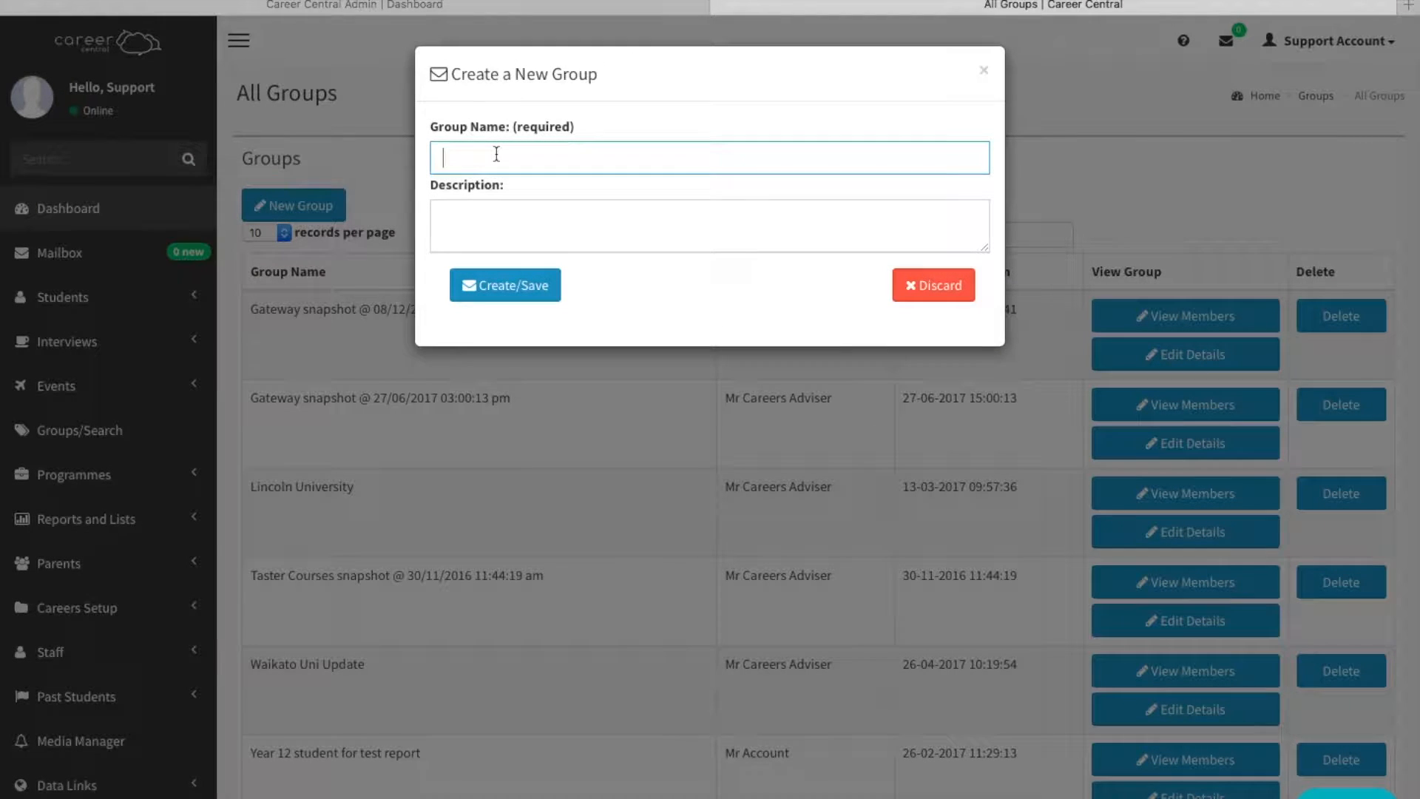
{"action": "type", "text": "Defence Force"}
{"action": "left_click", "coordinate": [509, 288]}
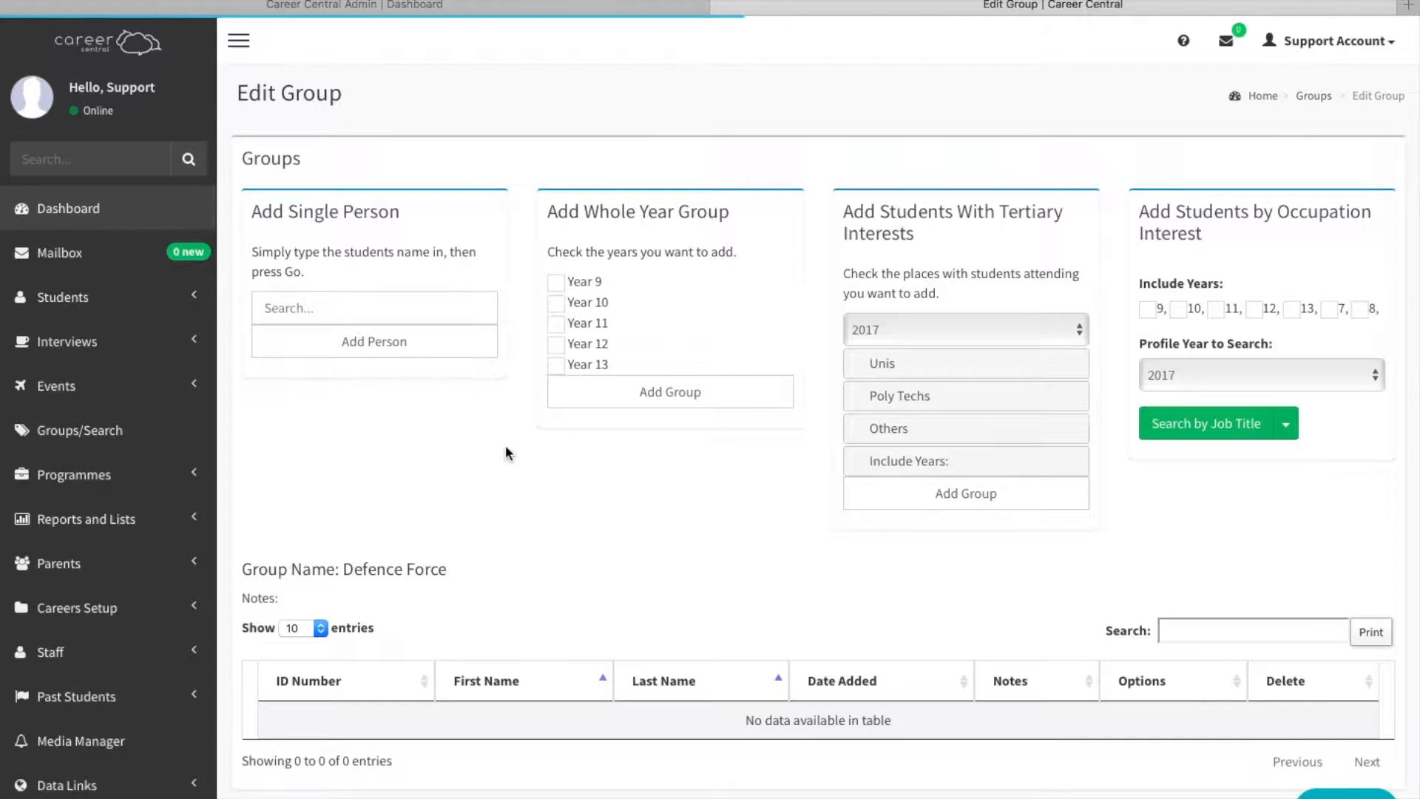
Select New Zealand Defence Force among the other tertiary providers for adding interested students to the group.
{"action": "scroll", "coordinate": [504, 447], "scroll_direction": "down", "scroll_amount": 3}
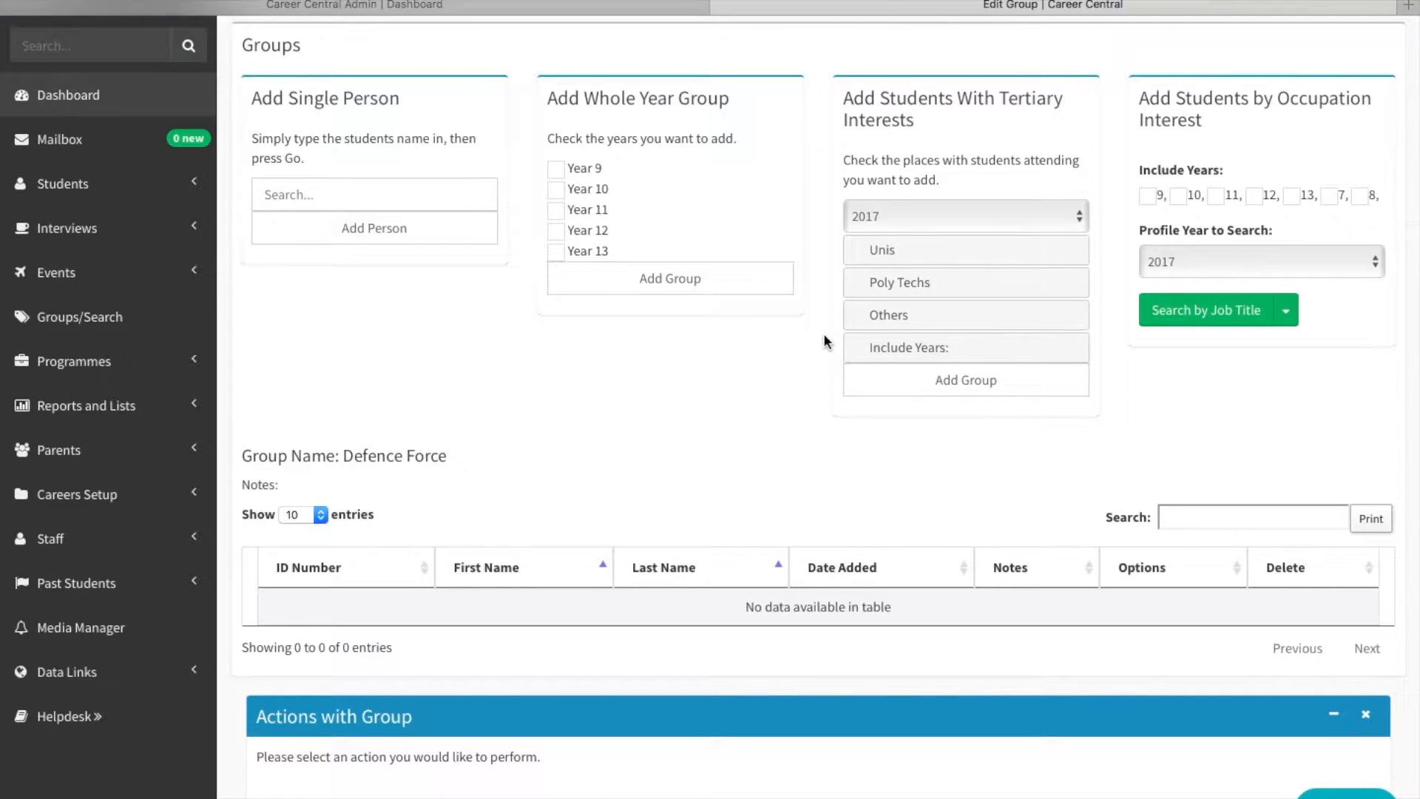
{"action": "left_click", "coordinate": [880, 318]}
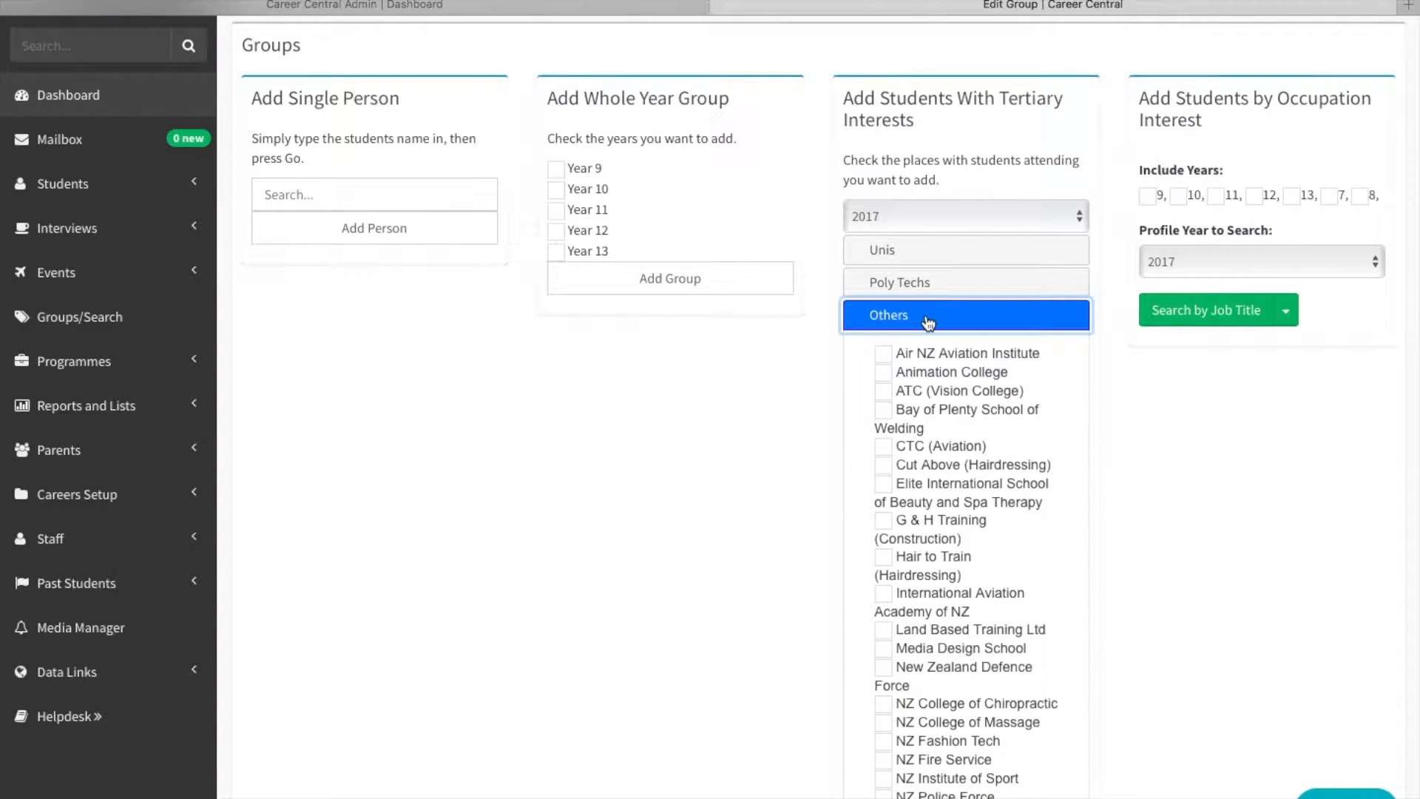
{"action": "scroll", "coordinate": [713, 541], "scroll_direction": "down", "scroll_amount": 3}
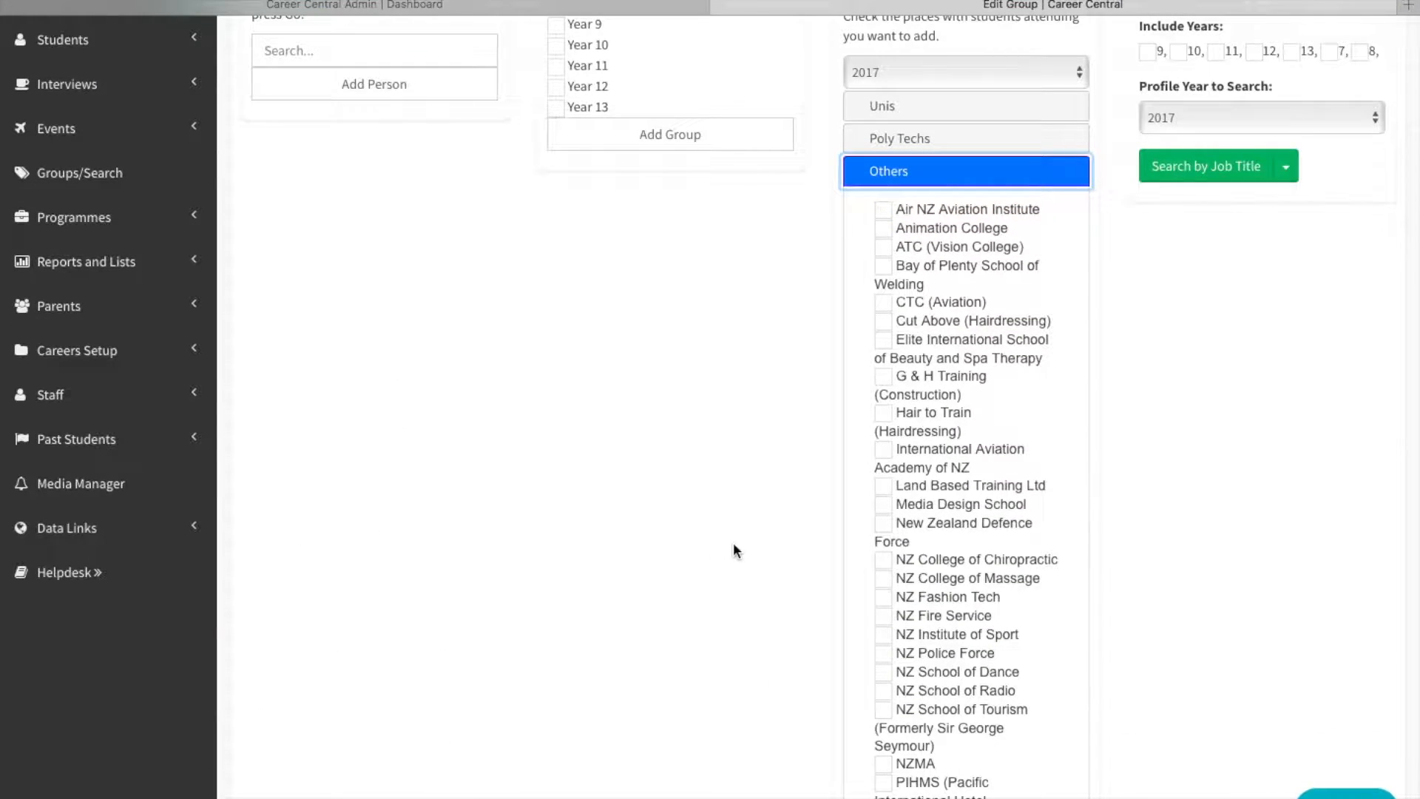
{"action": "left_click", "coordinate": [883, 523]}
{"action": "scroll", "coordinate": [711, 608], "scroll_direction": "down", "scroll_amount": 1}
{"action": "scroll", "coordinate": [711, 608], "scroll_direction": "down", "scroll_amount": 12}
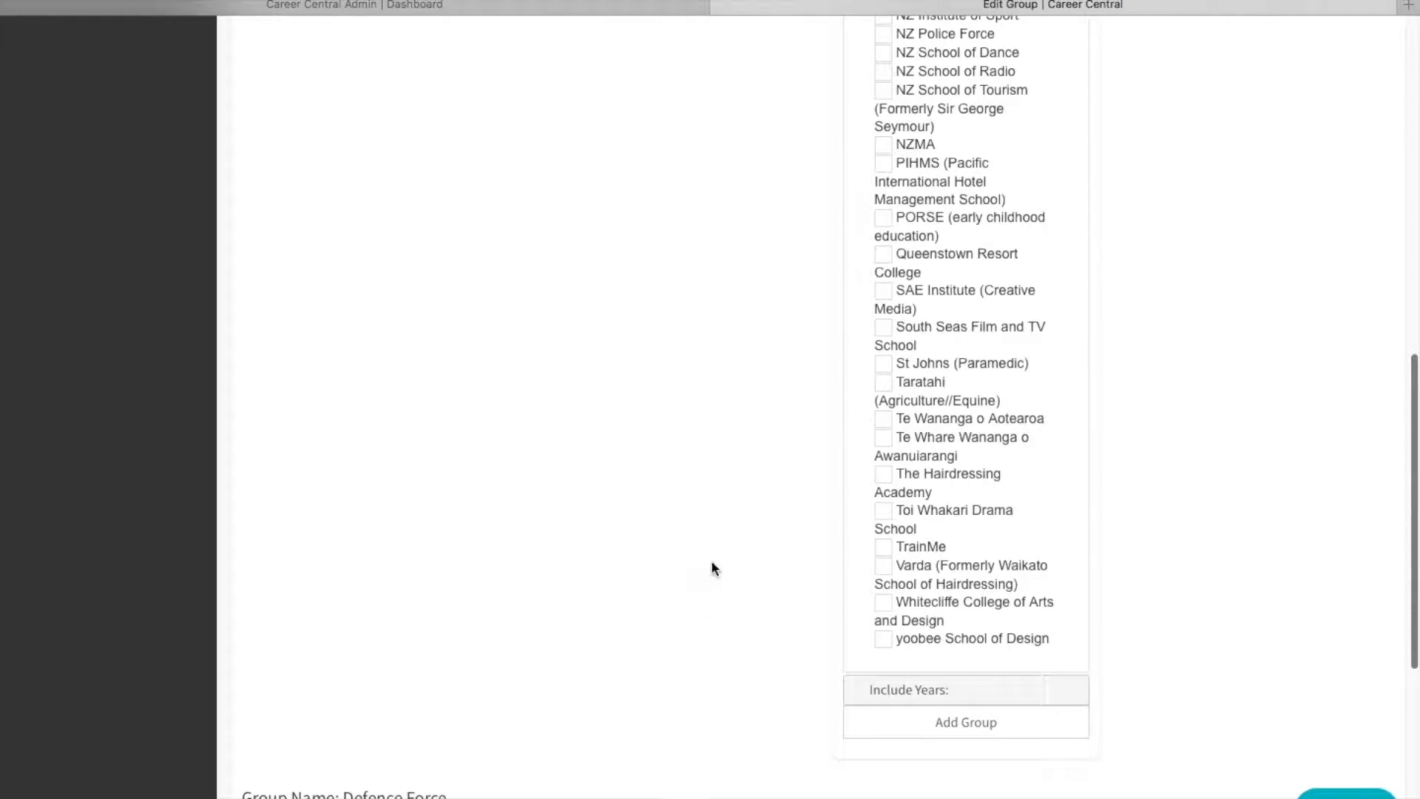
Limit the included years to 11, 12 and 13, and add the matching students to the Defence Force group.
{"action": "left_click", "coordinate": [884, 692]}
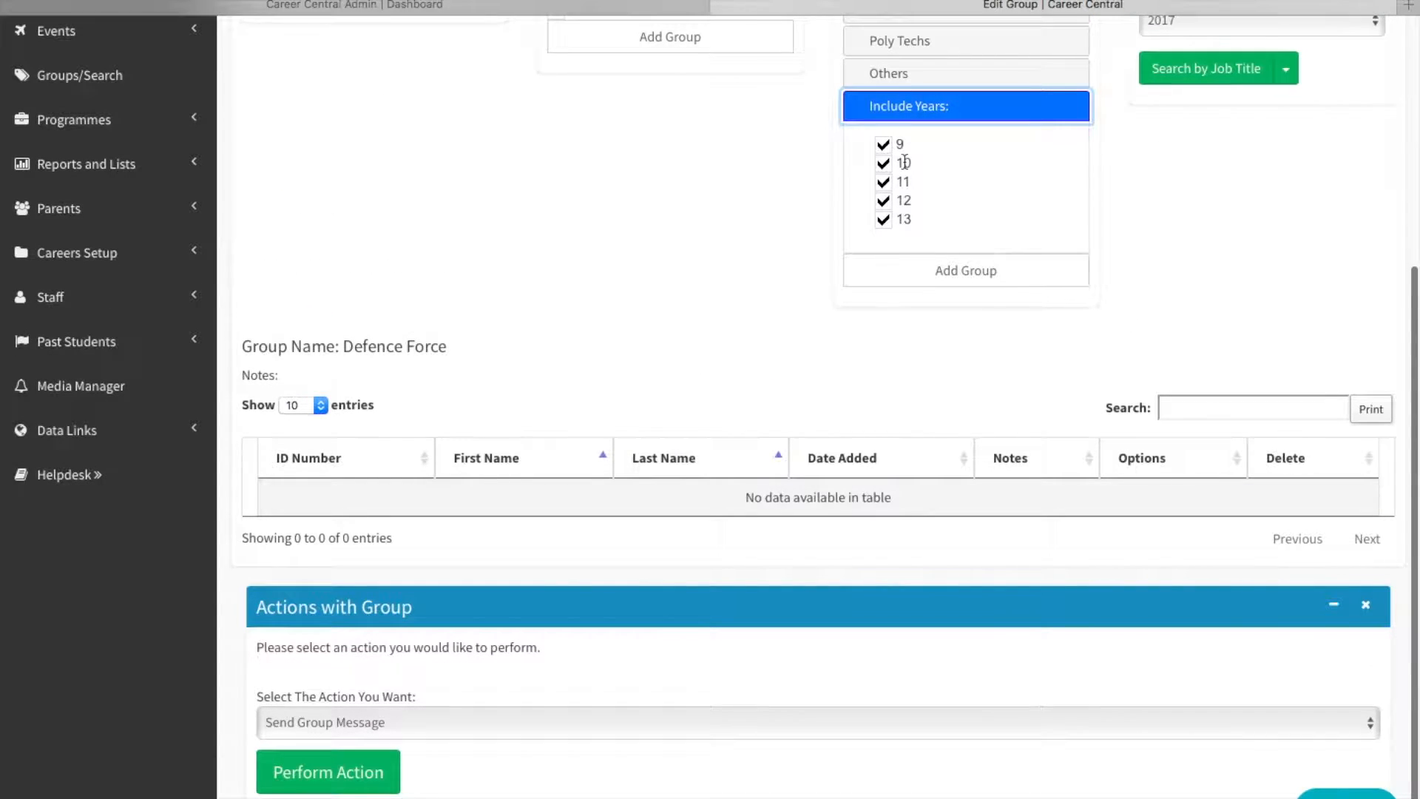
{"action": "left_click", "coordinate": [883, 164]}
{"action": "left_click", "coordinate": [883, 144]}
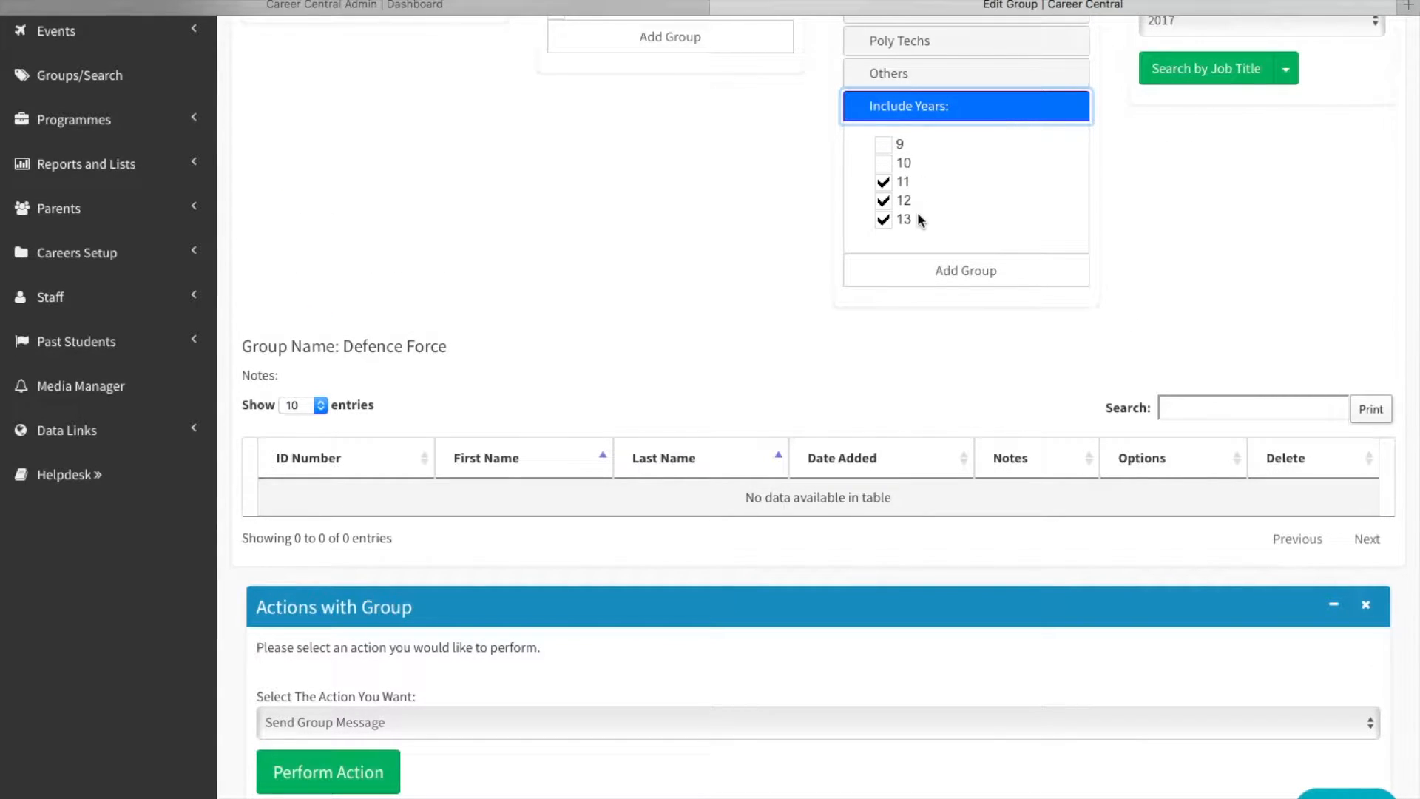
{"action": "left_click", "coordinate": [959, 273]}
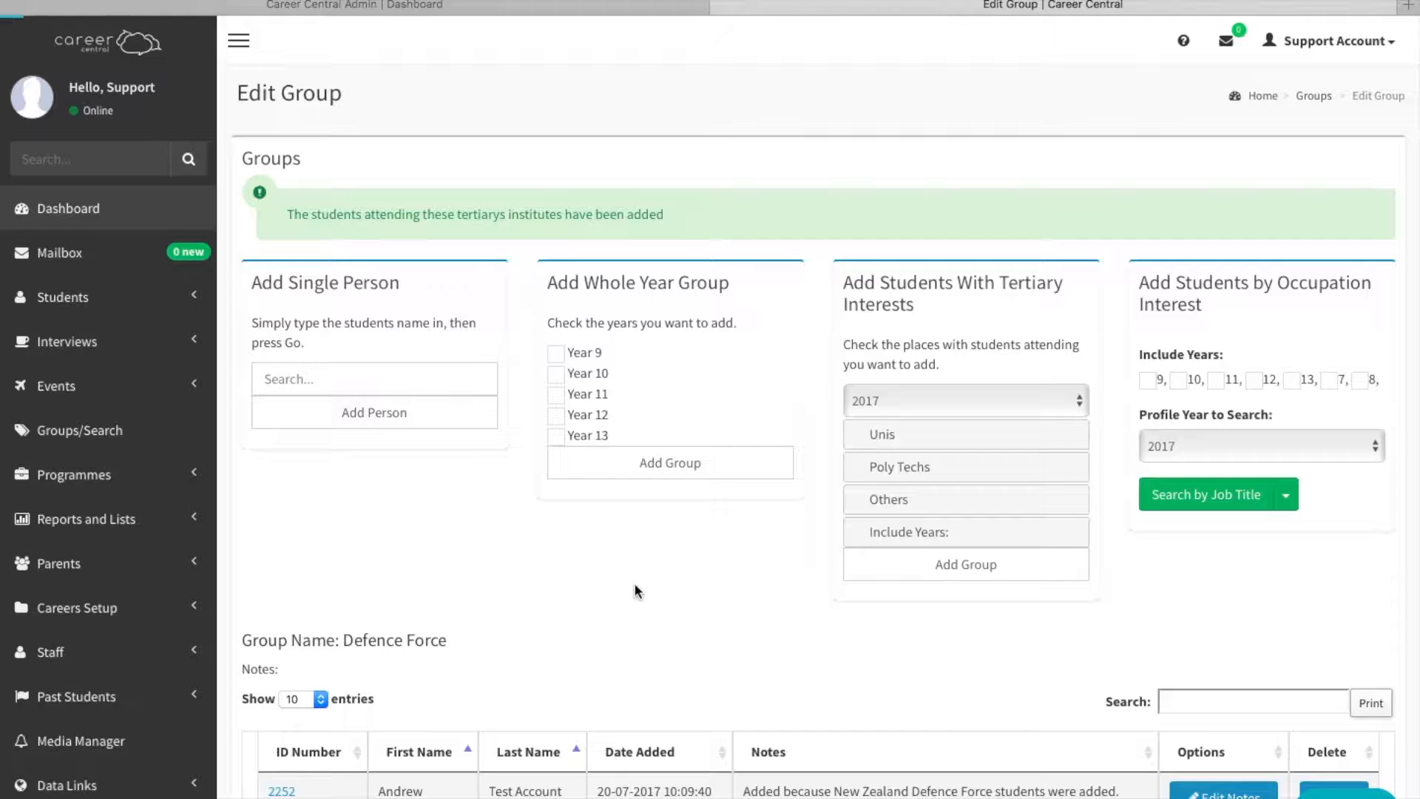
Perform the group action "Send Invites, with email, for Event" on the Defence Force group.
{"action": "scroll", "coordinate": [635, 590], "scroll_direction": "down", "scroll_amount": 2}
{"action": "scroll", "coordinate": [634, 589], "scroll_direction": "down", "scroll_amount": 2}
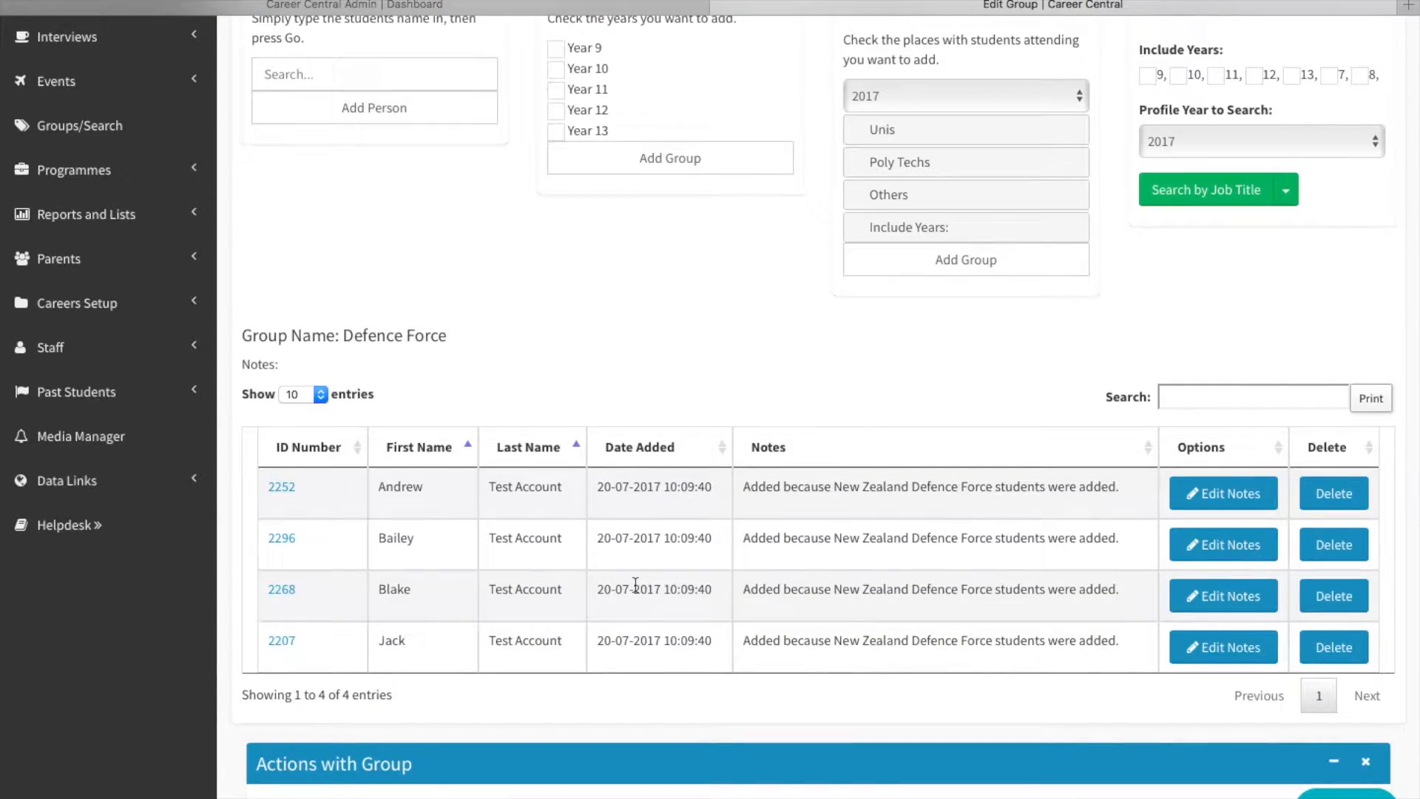
{"action": "scroll", "coordinate": [634, 589], "scroll_direction": "down", "scroll_amount": 2}
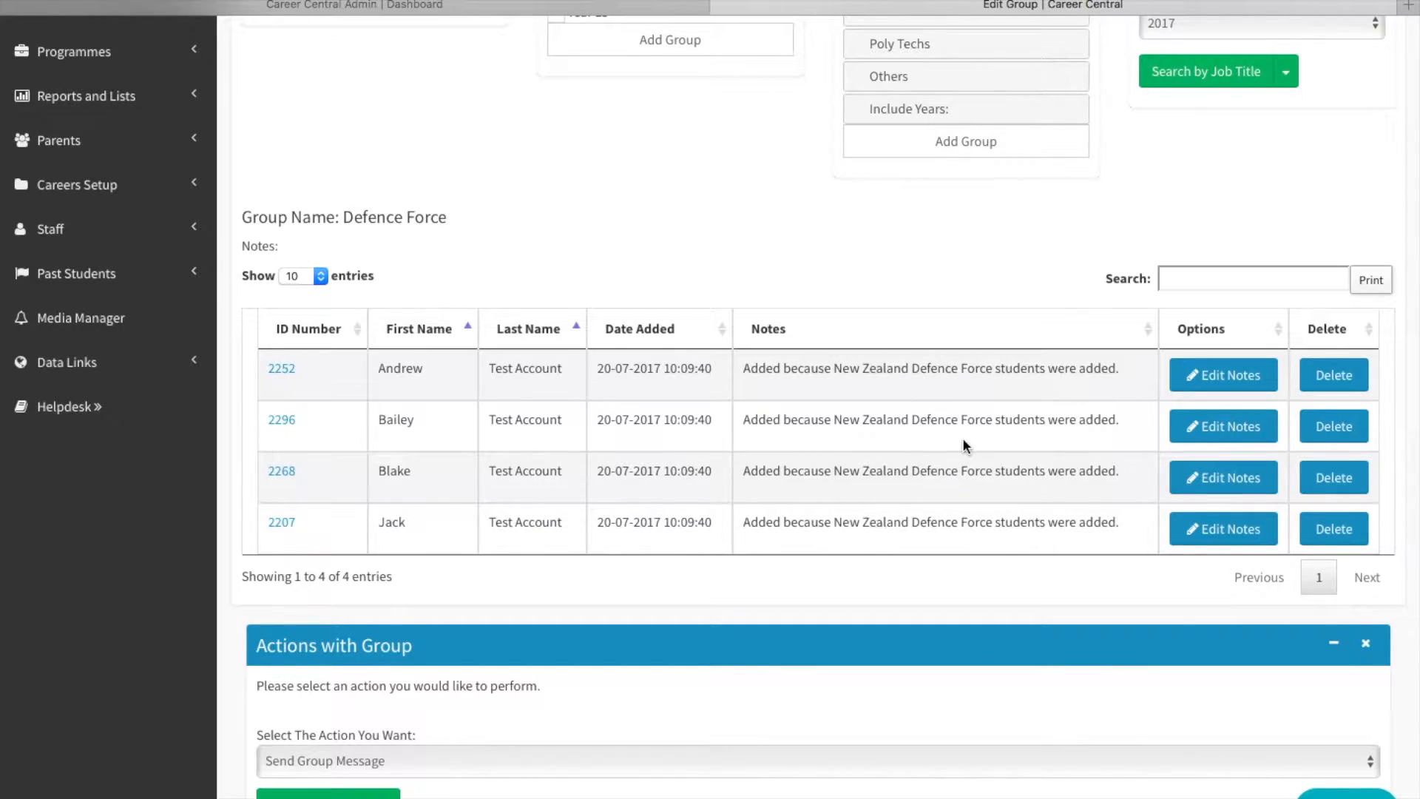
{"action": "scroll", "coordinate": [834, 569], "scroll_direction": "down", "scroll_amount": 1}
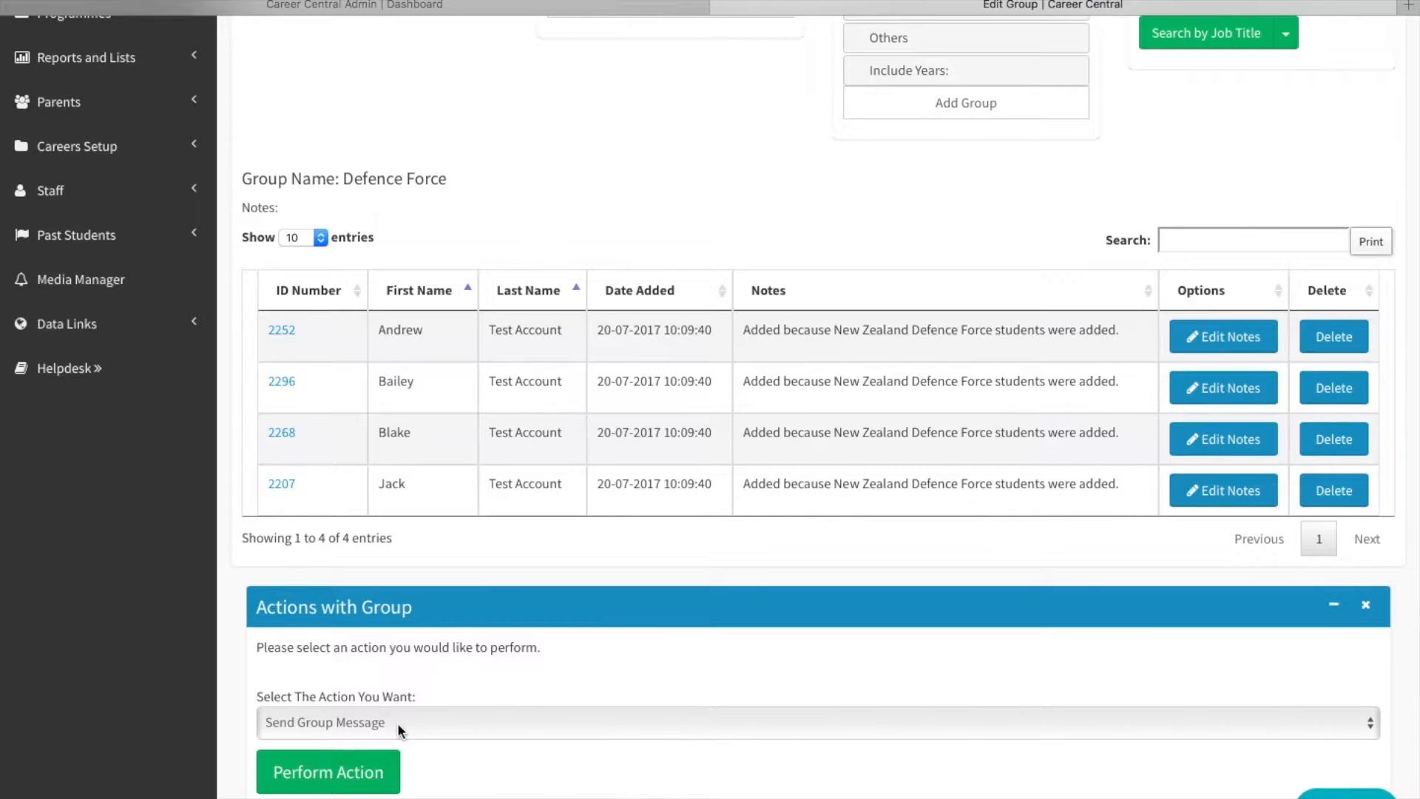
{"action": "left_click", "coordinate": [428, 728]}
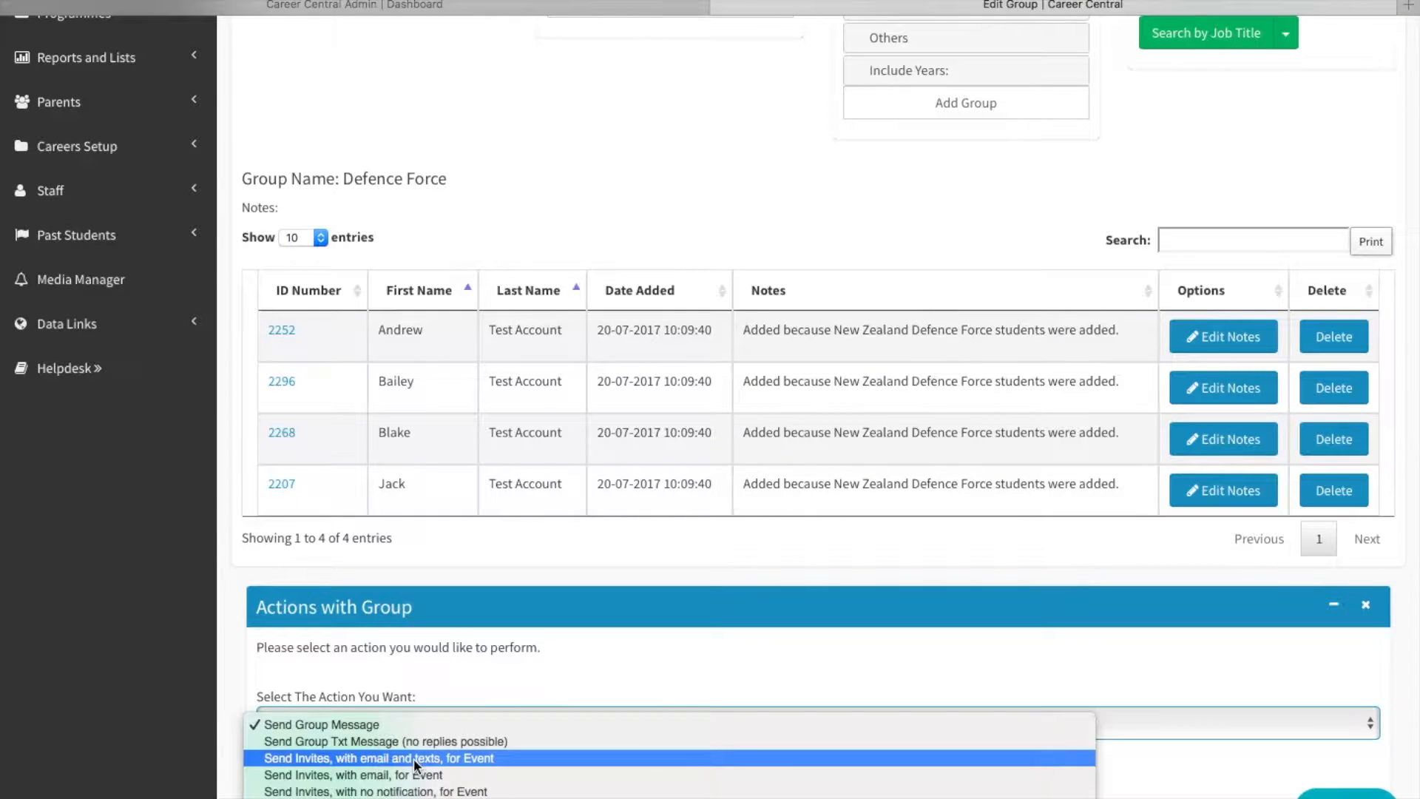
{"action": "left_click", "coordinate": [492, 775]}
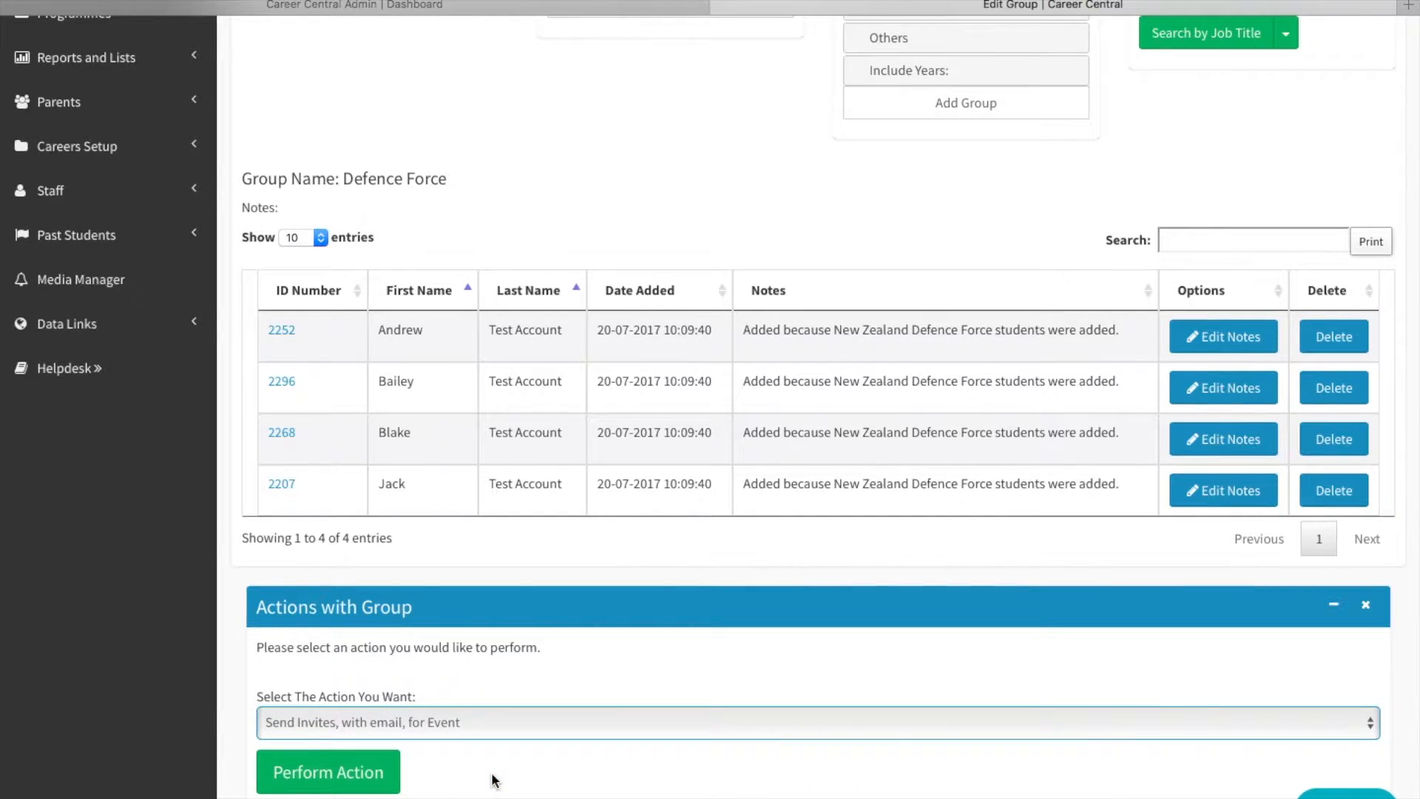
{"action": "left_click", "coordinate": [355, 775]}
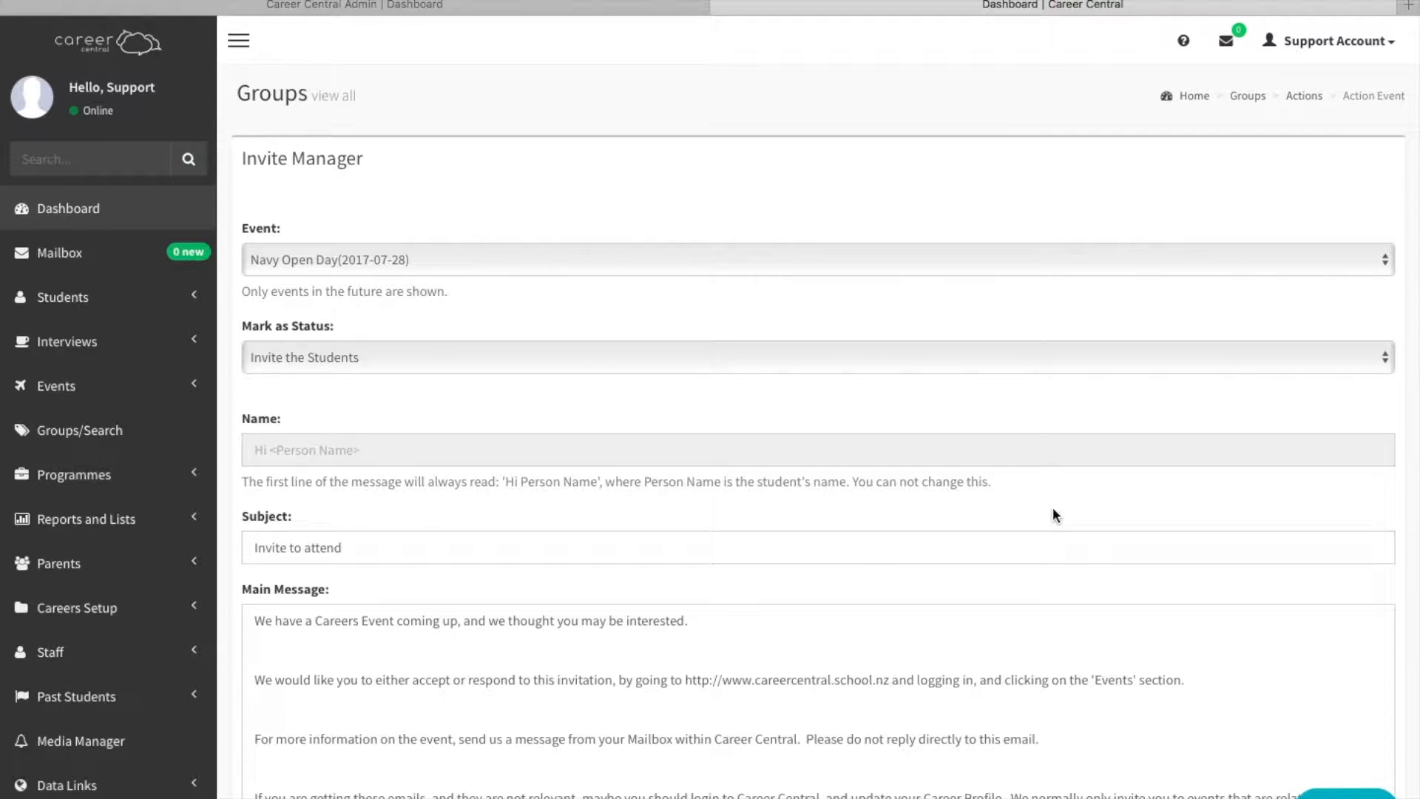
Choose Navy Open Day (2017-07-28) as the event for the group invite.
{"action": "scroll", "coordinate": [1053, 516], "scroll_direction": "down", "scroll_amount": 2}
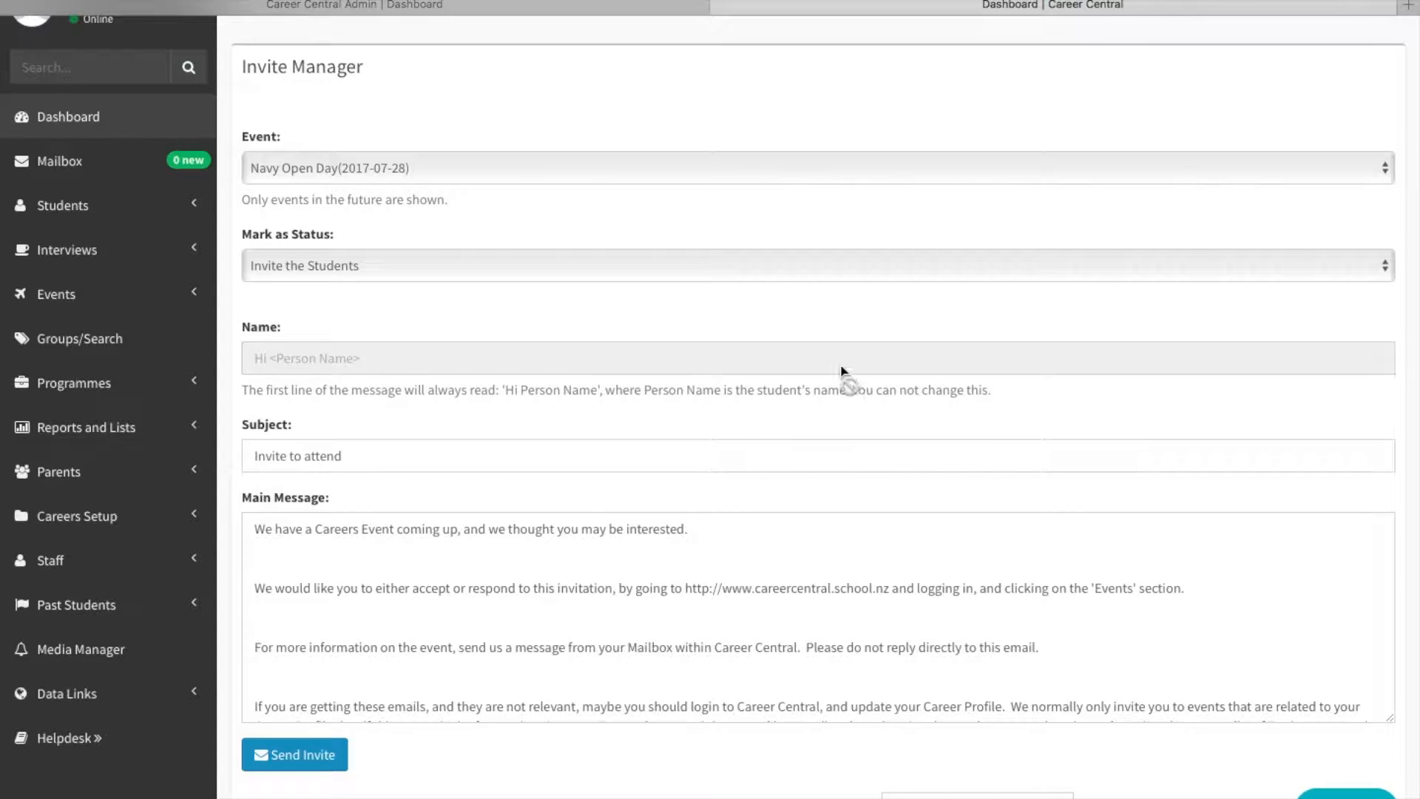
{"action": "left_click", "coordinate": [541, 180]}
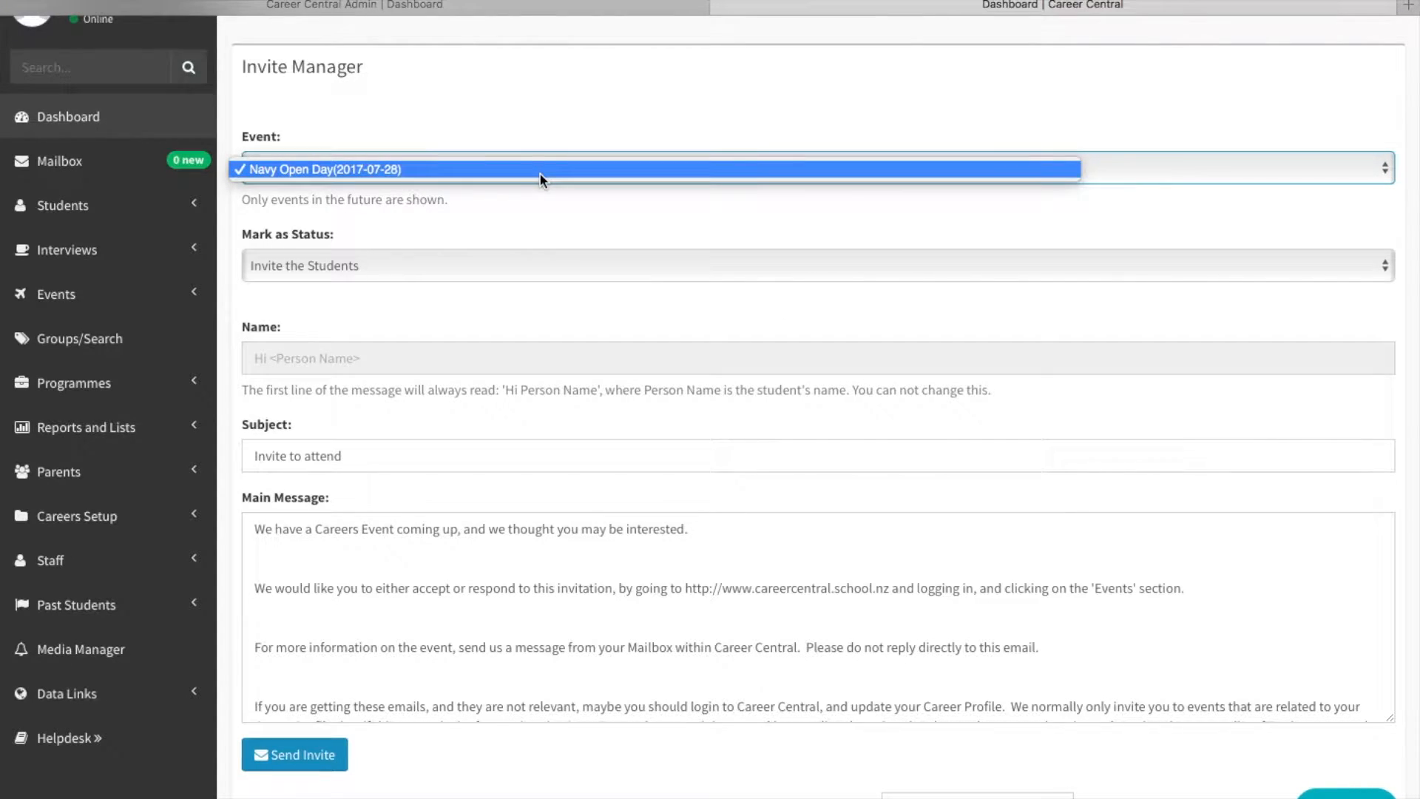
{"action": "left_click", "coordinate": [547, 201]}
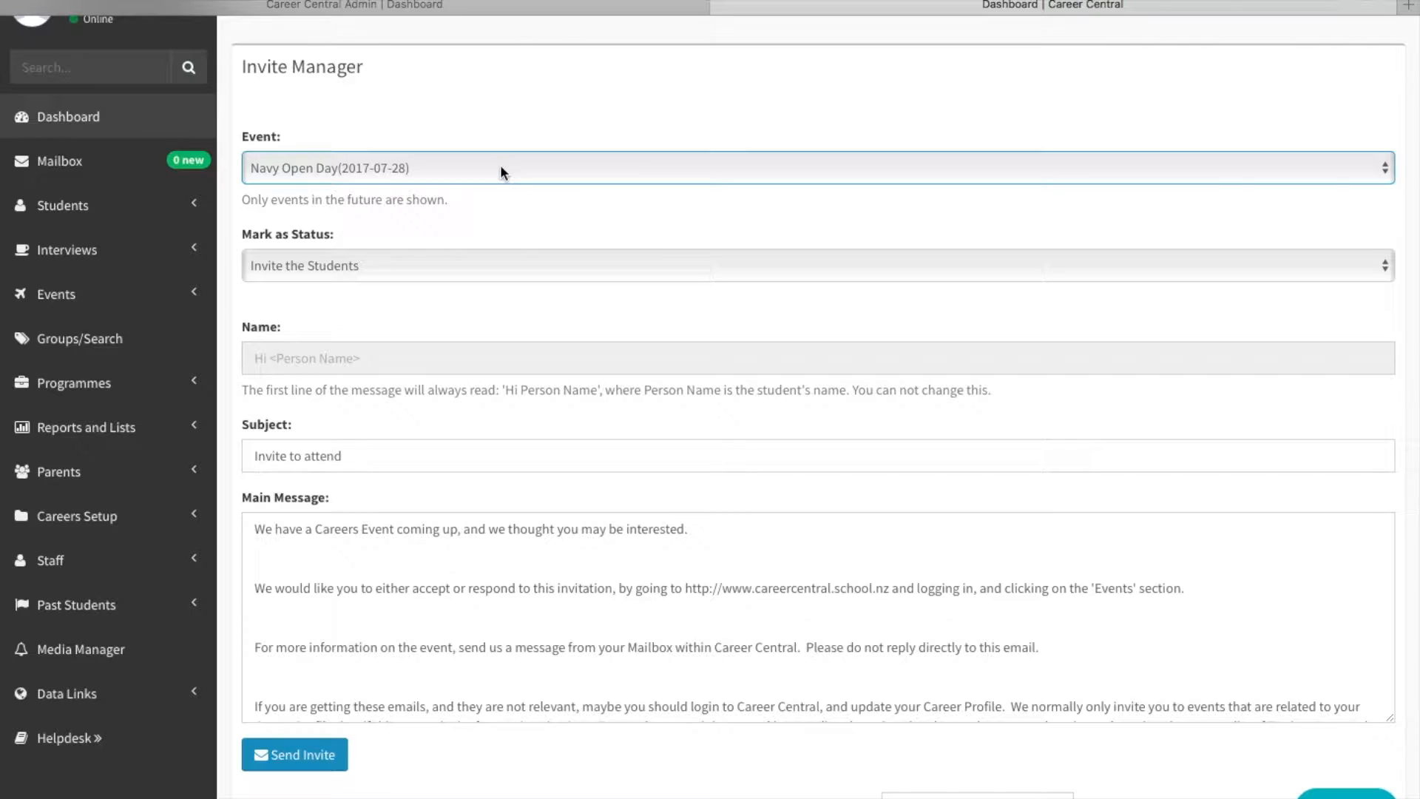
{"action": "left_click", "coordinate": [456, 168]}
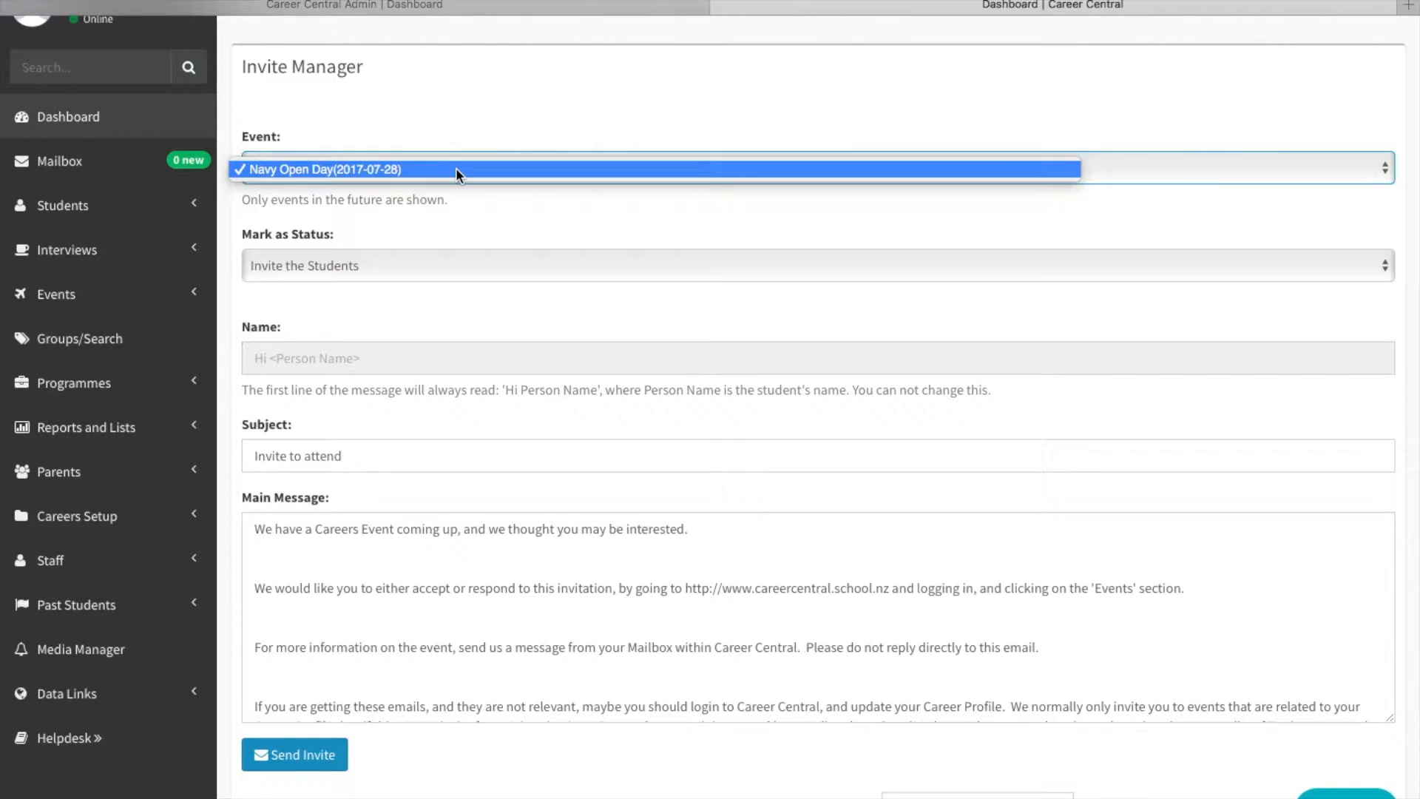
{"action": "left_click", "coordinate": [473, 171]}
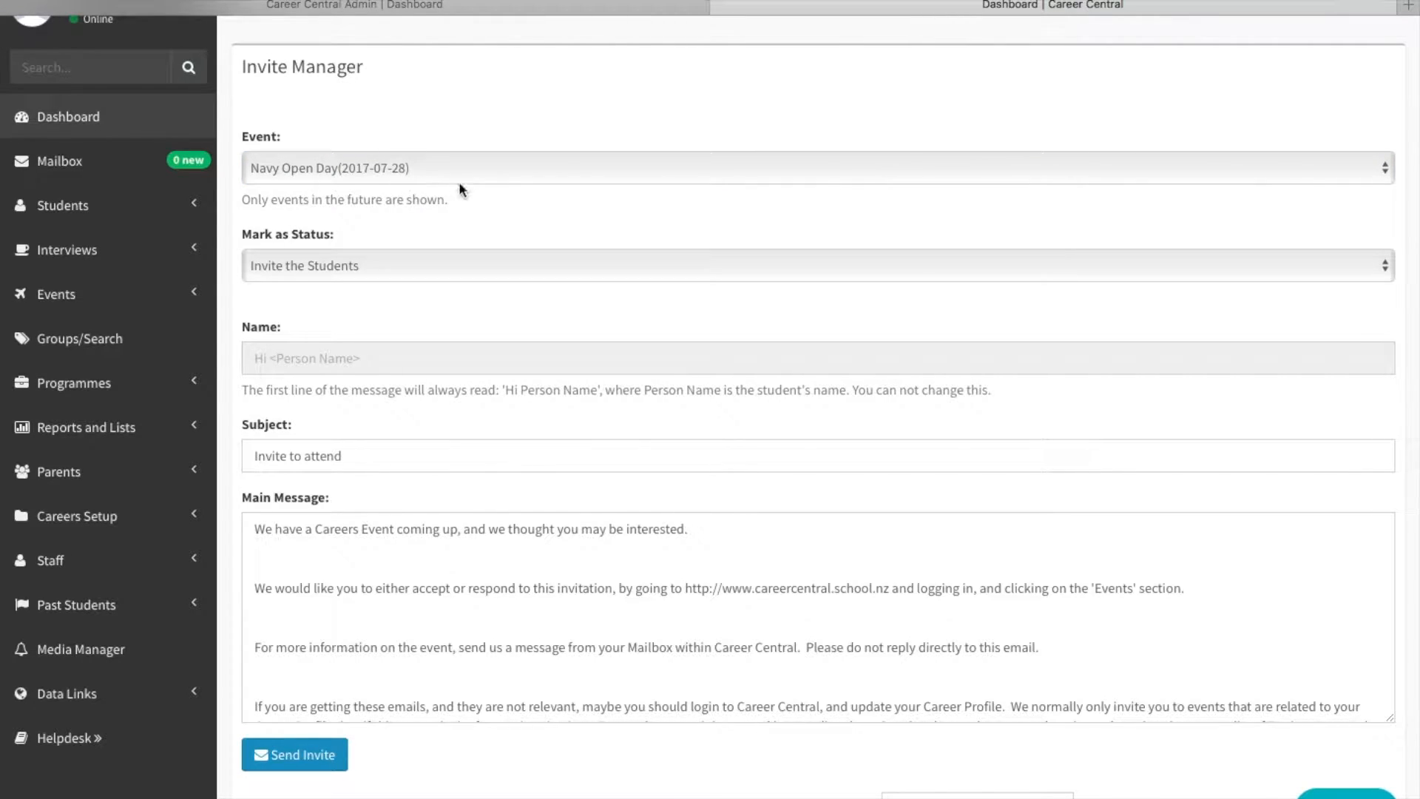
Review the invite message and recipient list, and send the invite to the group's students.
{"action": "scroll", "coordinate": [484, 216], "scroll_direction": "down", "scroll_amount": 3}
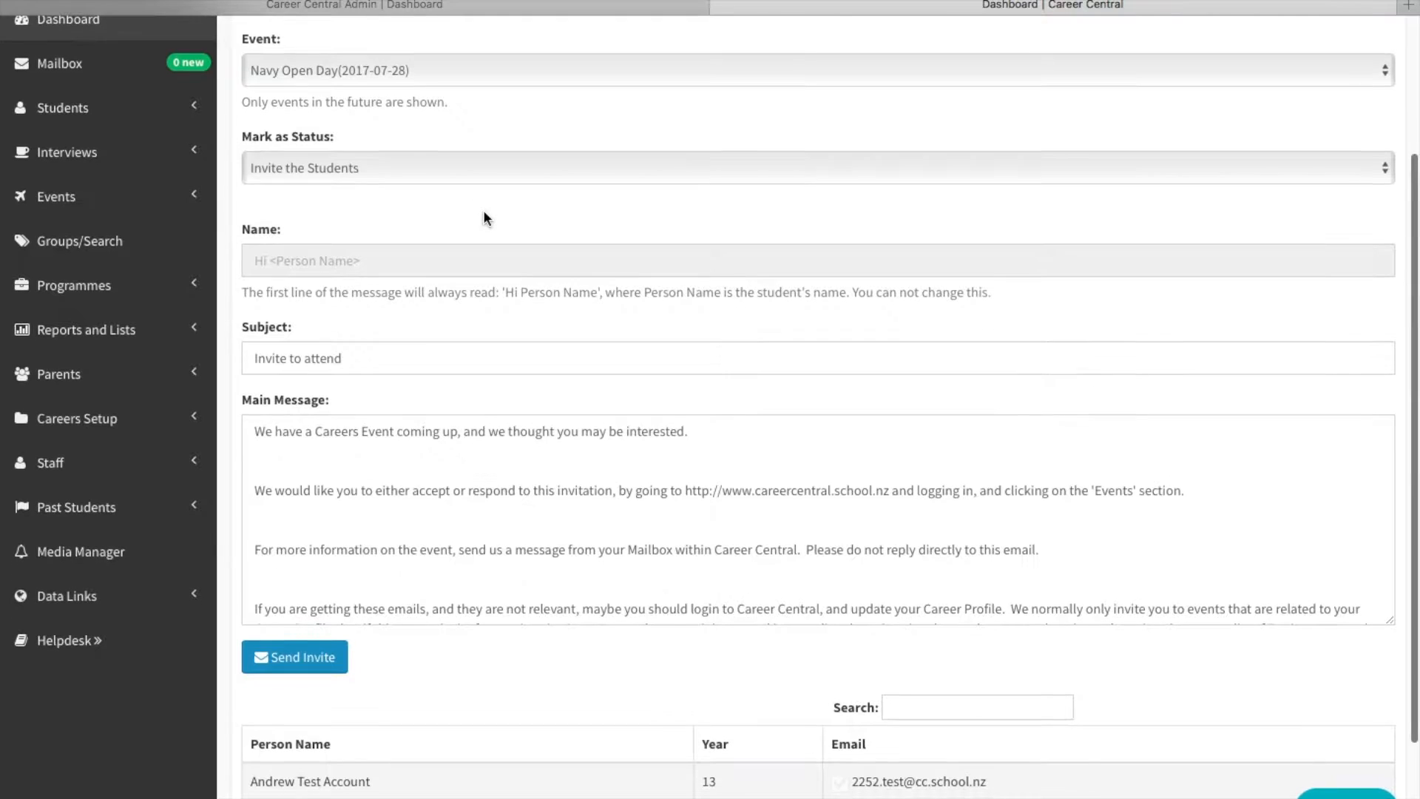
{"action": "scroll", "coordinate": [493, 344], "scroll_direction": "down", "scroll_amount": 2}
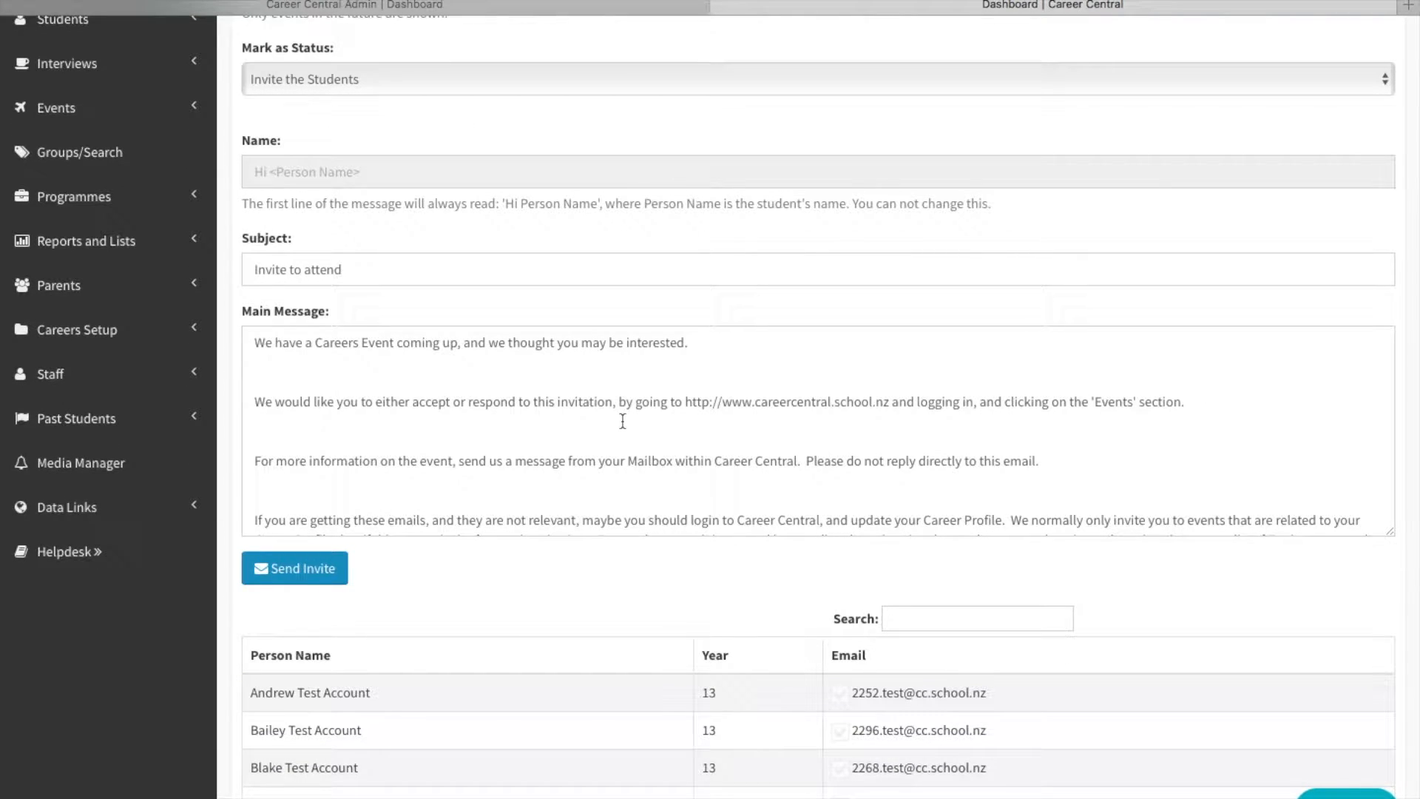
{"action": "scroll", "coordinate": [1106, 459], "scroll_direction": "down", "scroll_amount": 1}
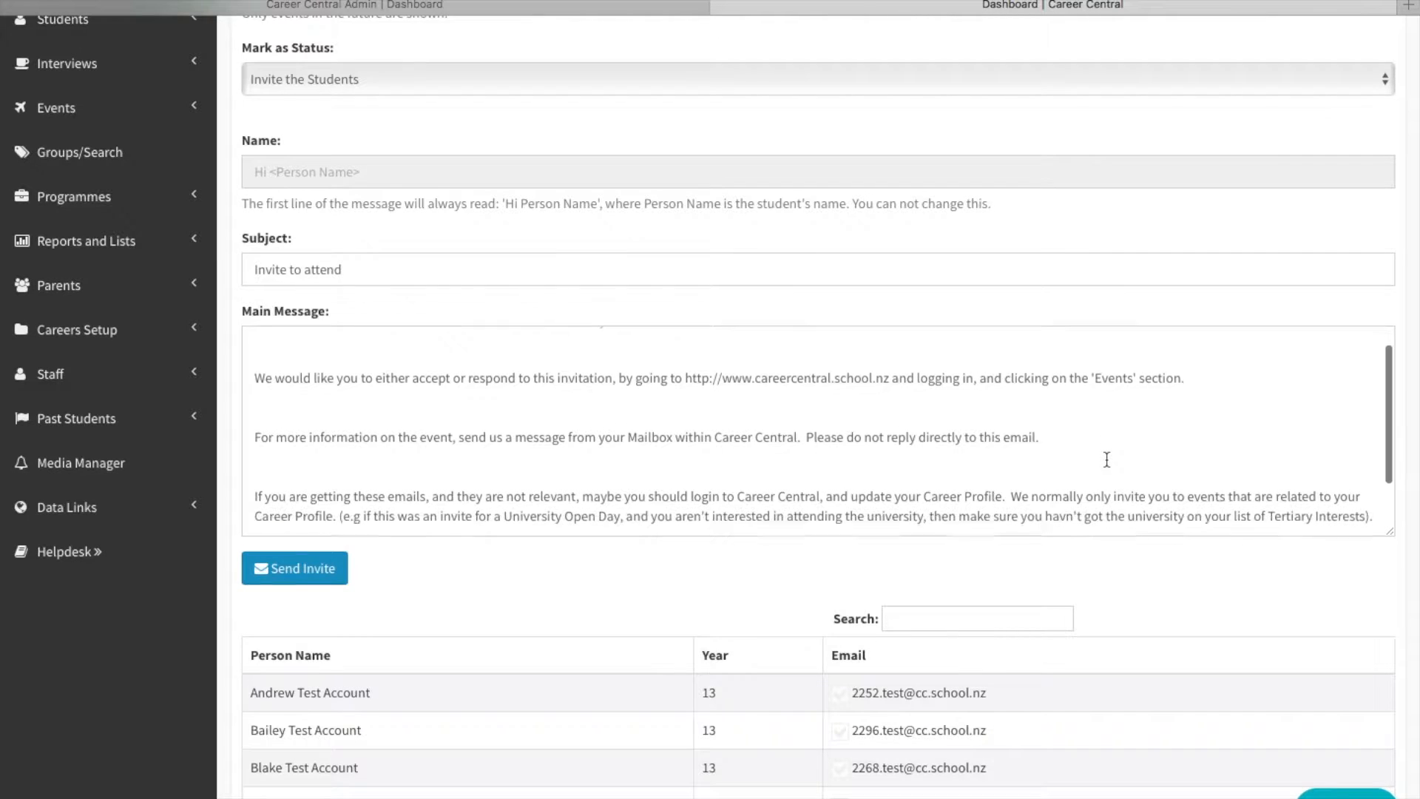
{"action": "scroll", "coordinate": [1081, 548], "scroll_direction": "down", "scroll_amount": 1}
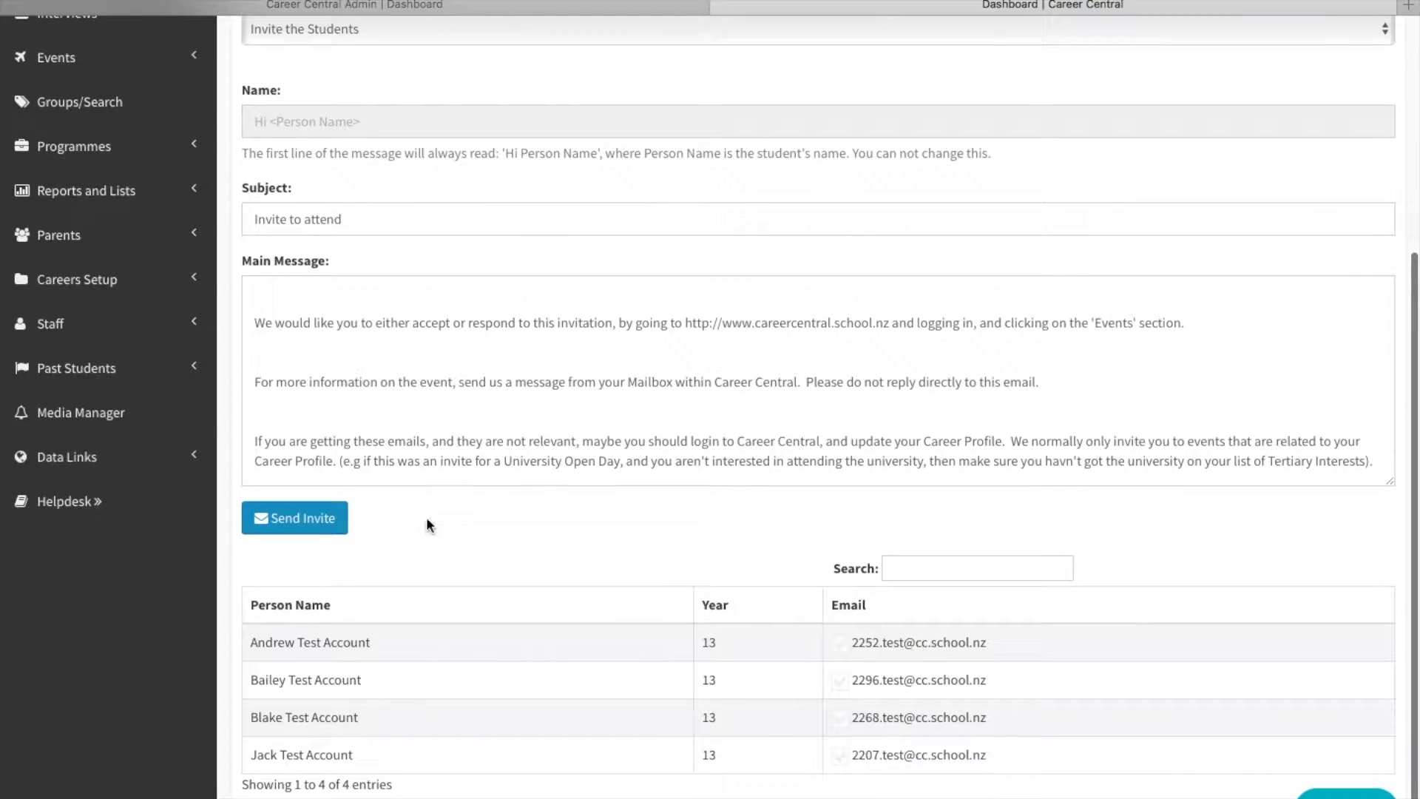
{"action": "left_click", "coordinate": [305, 520]}
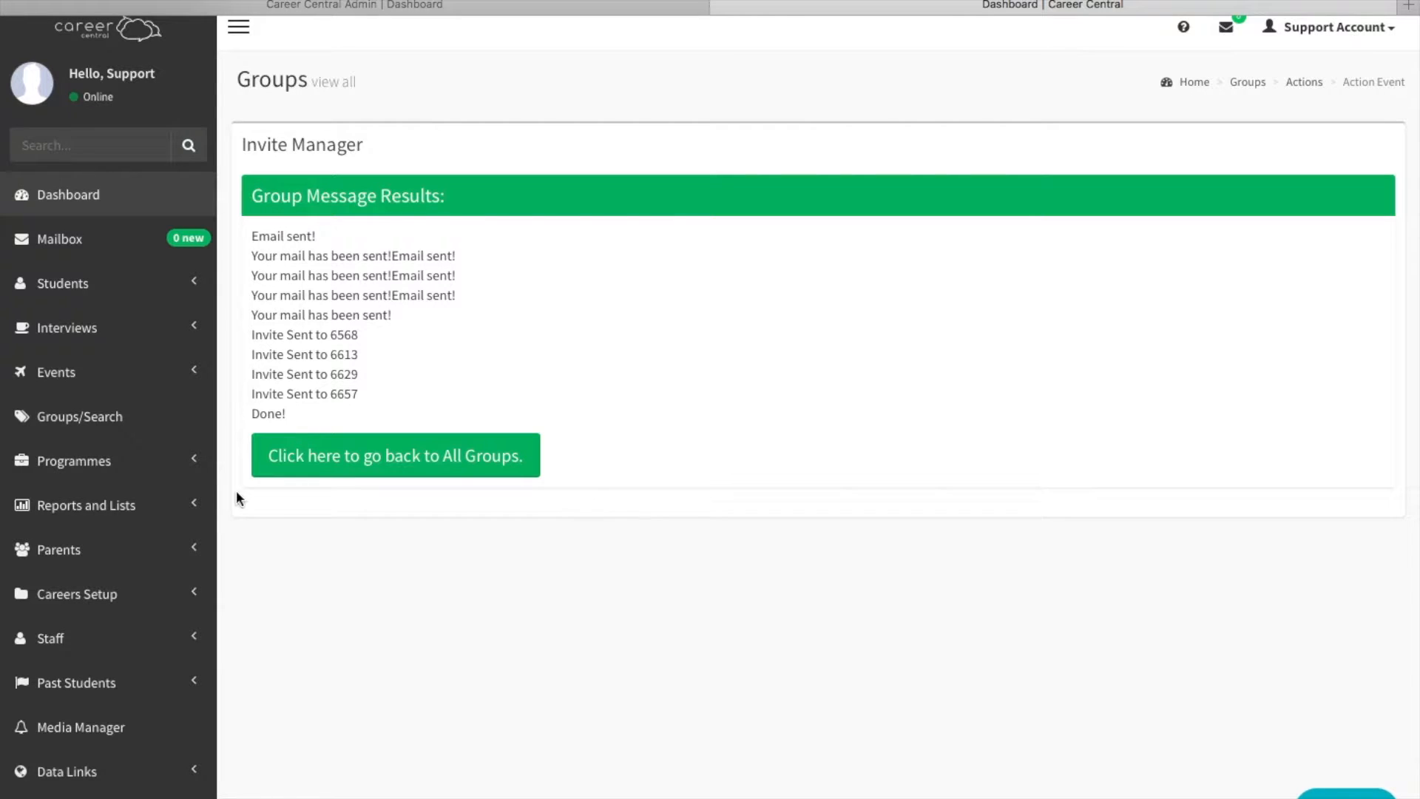
Open the Navy Open Day event on 28 July from the events calendar to check the students' responses.
{"action": "left_click", "coordinate": [59, 377]}
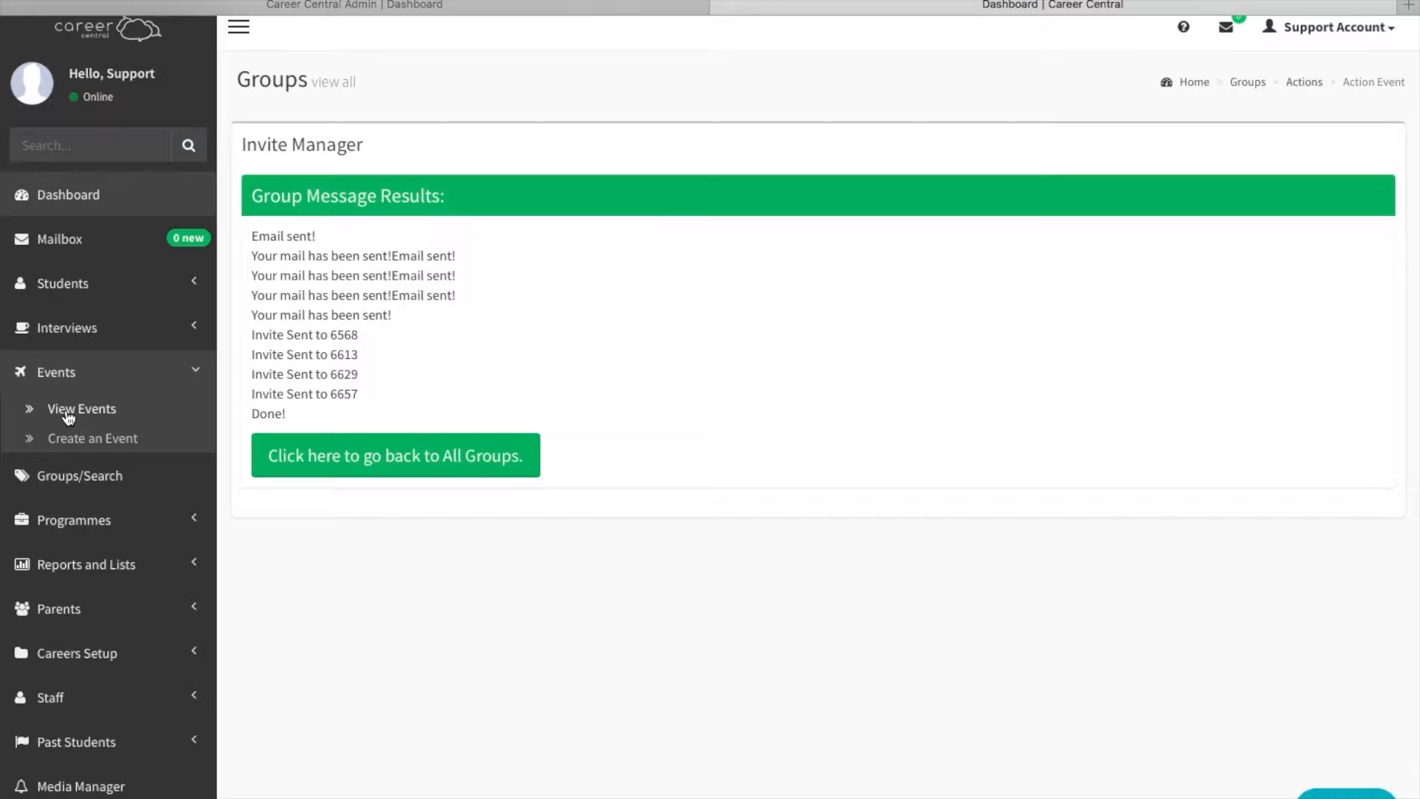
{"action": "left_click", "coordinate": [68, 414]}
{"action": "scroll", "coordinate": [489, 443], "scroll_direction": "down", "scroll_amount": 5}
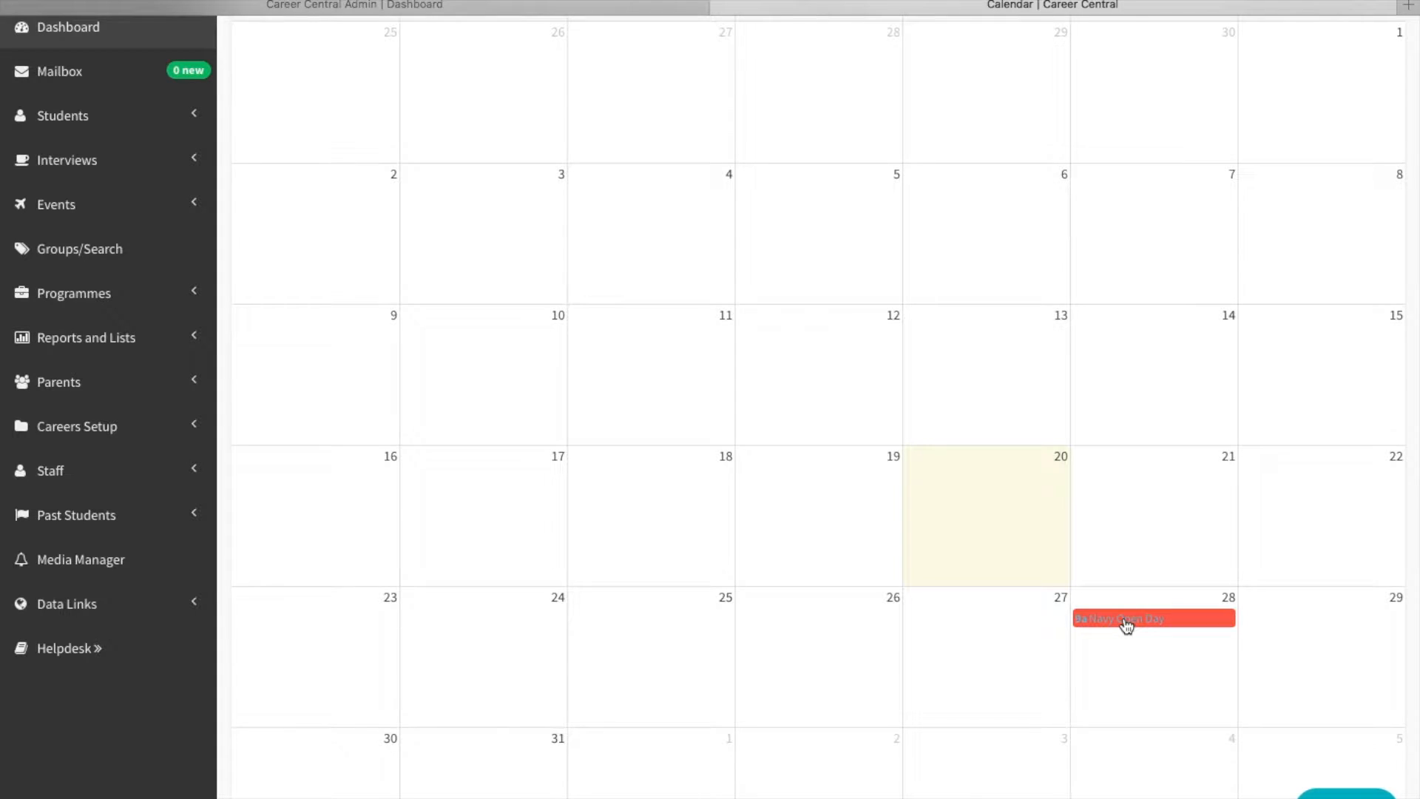
{"action": "left_click", "coordinate": [1126, 625]}
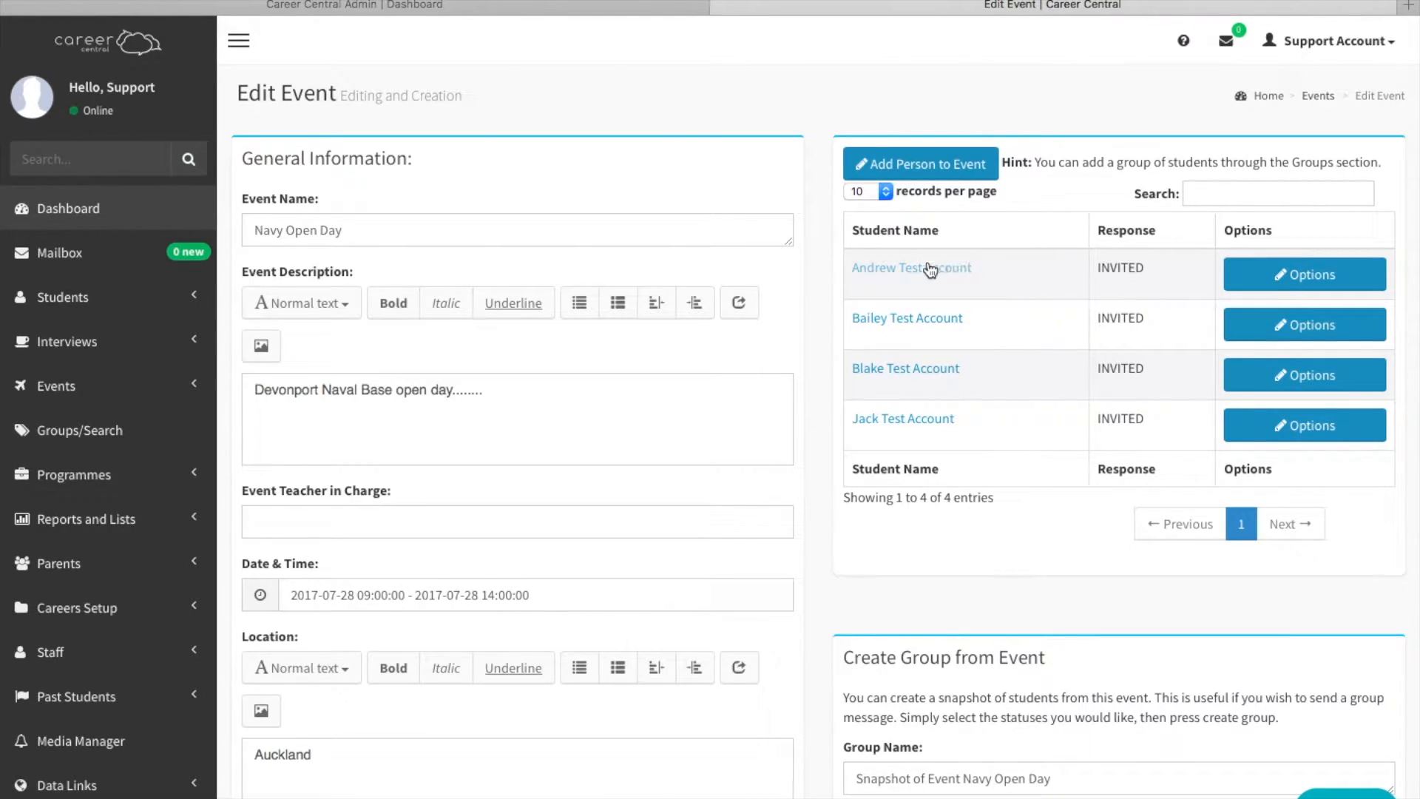
Open the first invited student's profile from the event's student list and log in as that student.
{"action": "left_click", "coordinate": [888, 267]}
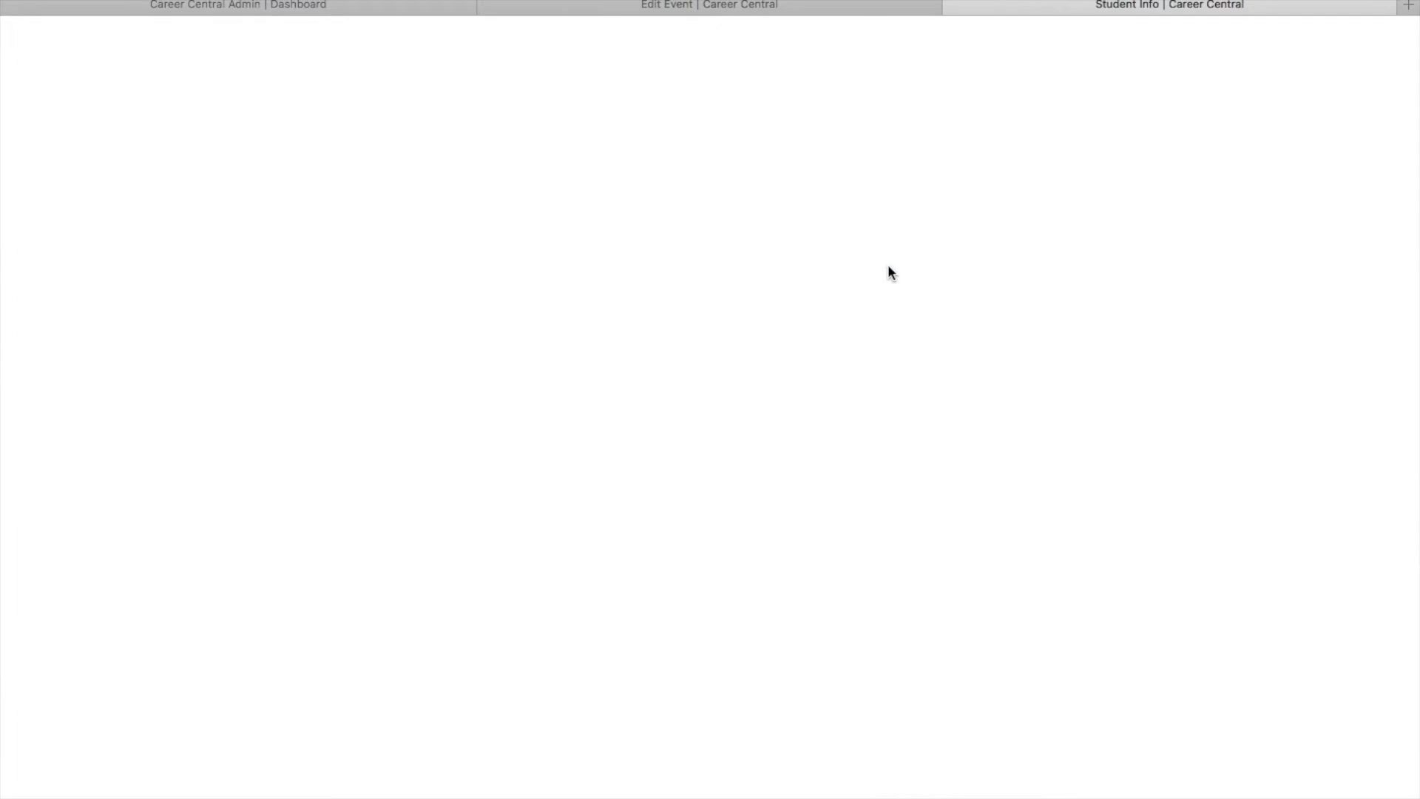
{"action": "scroll", "coordinate": [807, 386], "scroll_direction": "down", "scroll_amount": 2}
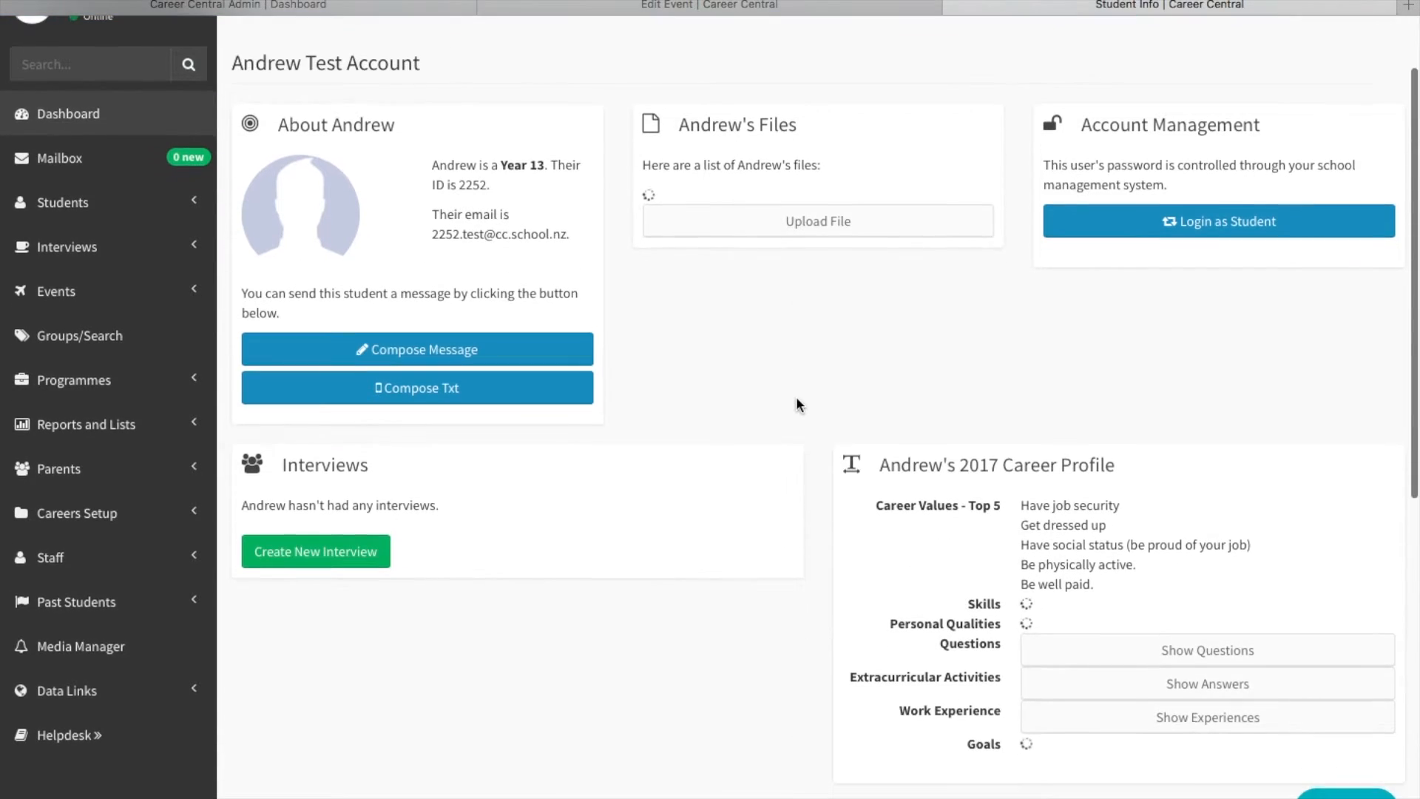
{"action": "left_click", "coordinate": [1218, 228]}
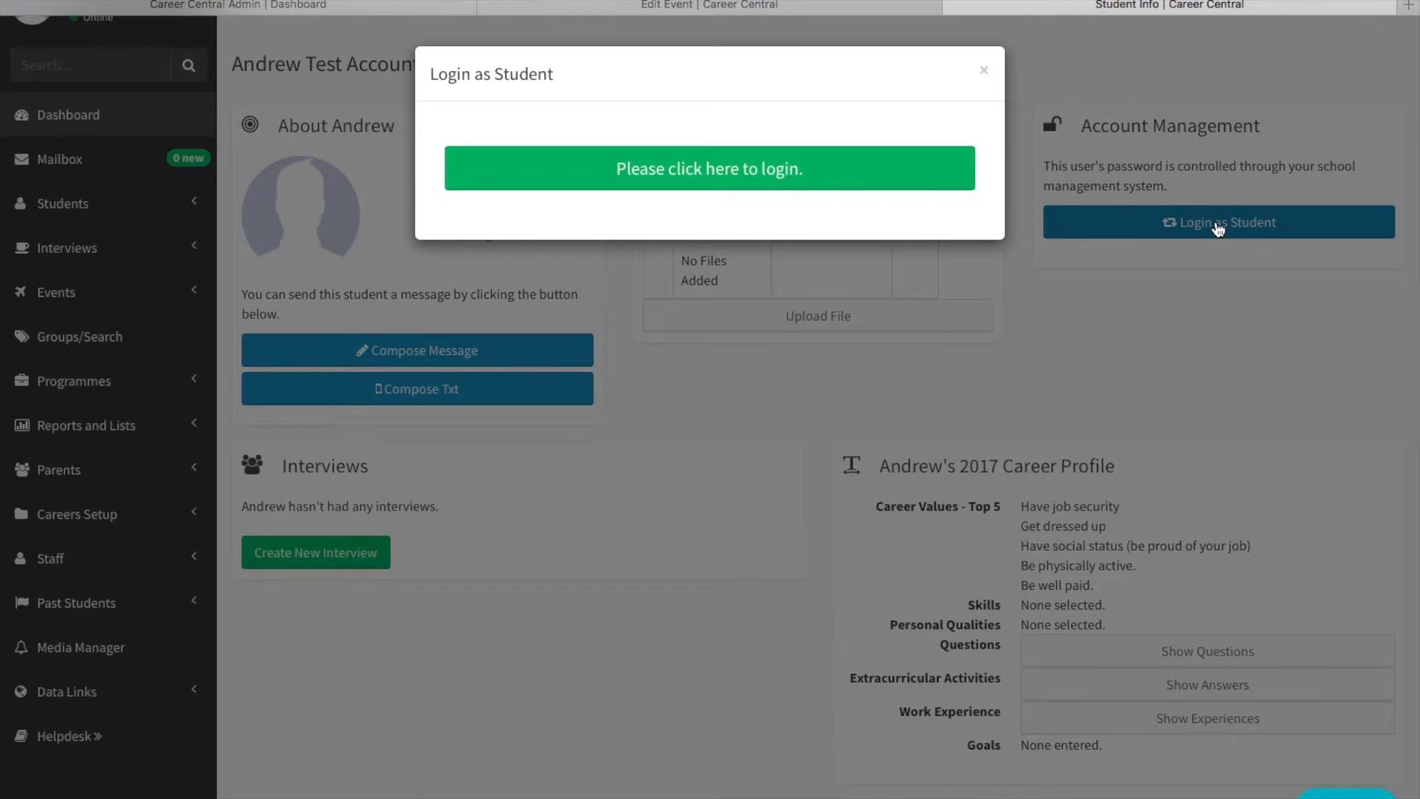
{"action": "left_click", "coordinate": [748, 168]}
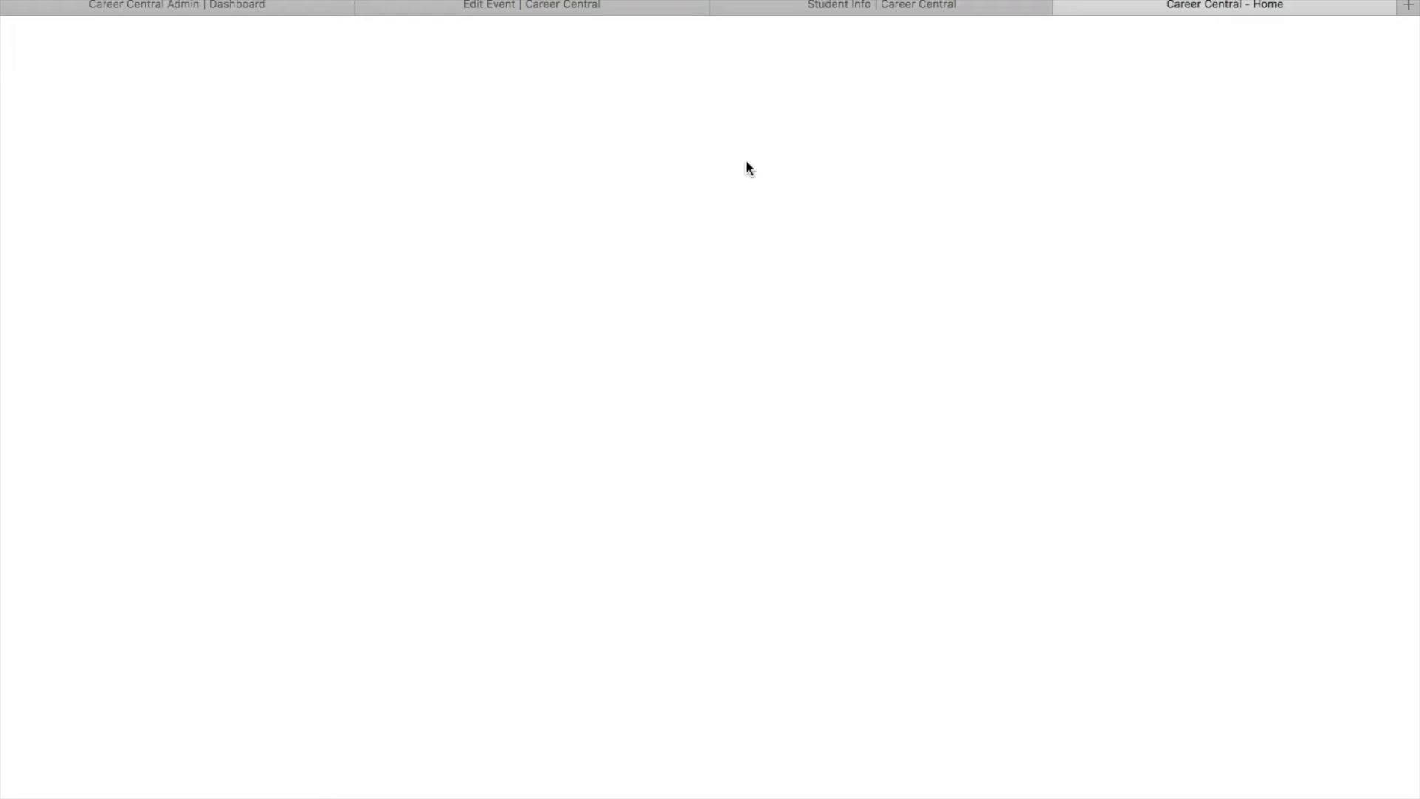
View the student's event invitations and accept the Navy Open Day invite.
{"action": "scroll", "coordinate": [727, 343], "scroll_direction": "down", "scroll_amount": 2}
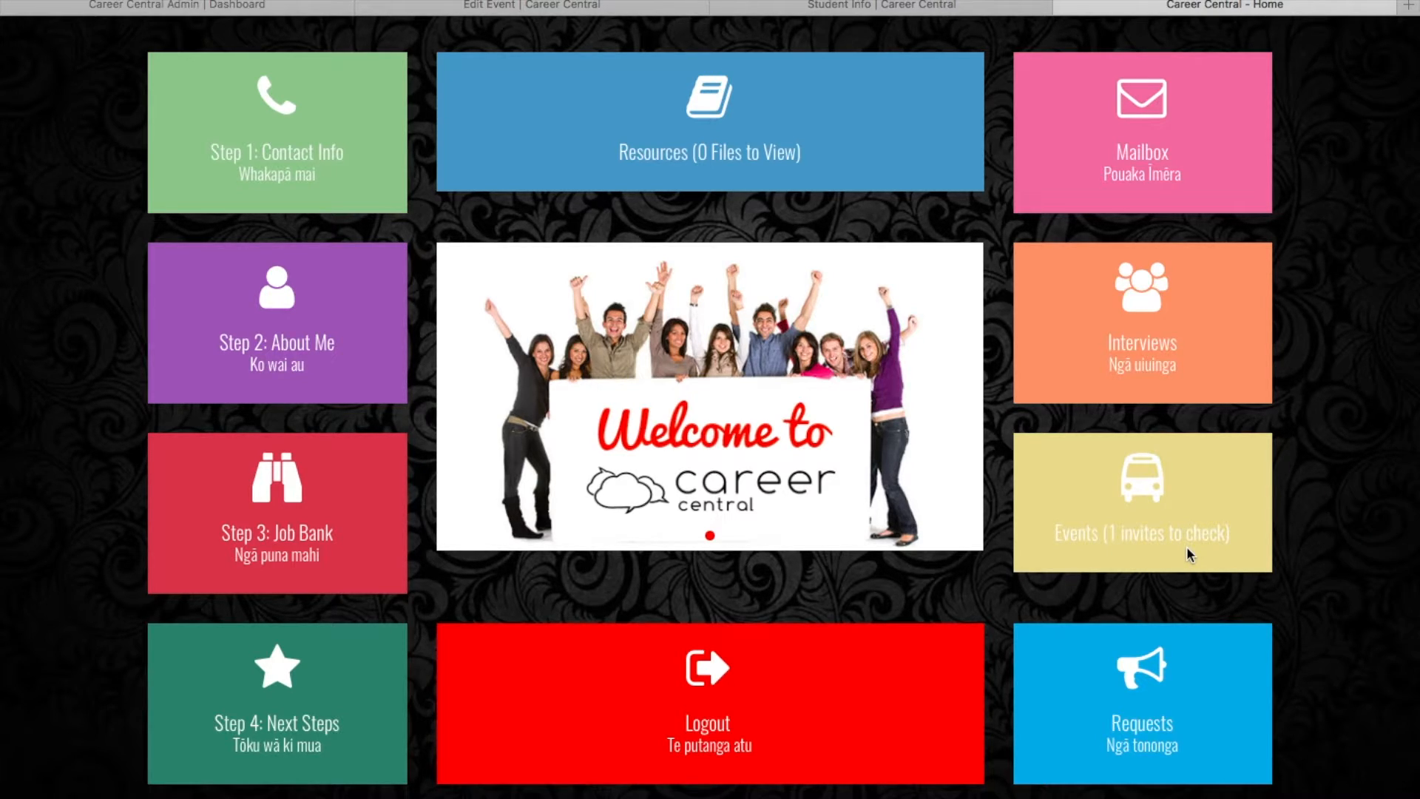
{"action": "left_click", "coordinate": [1150, 494]}
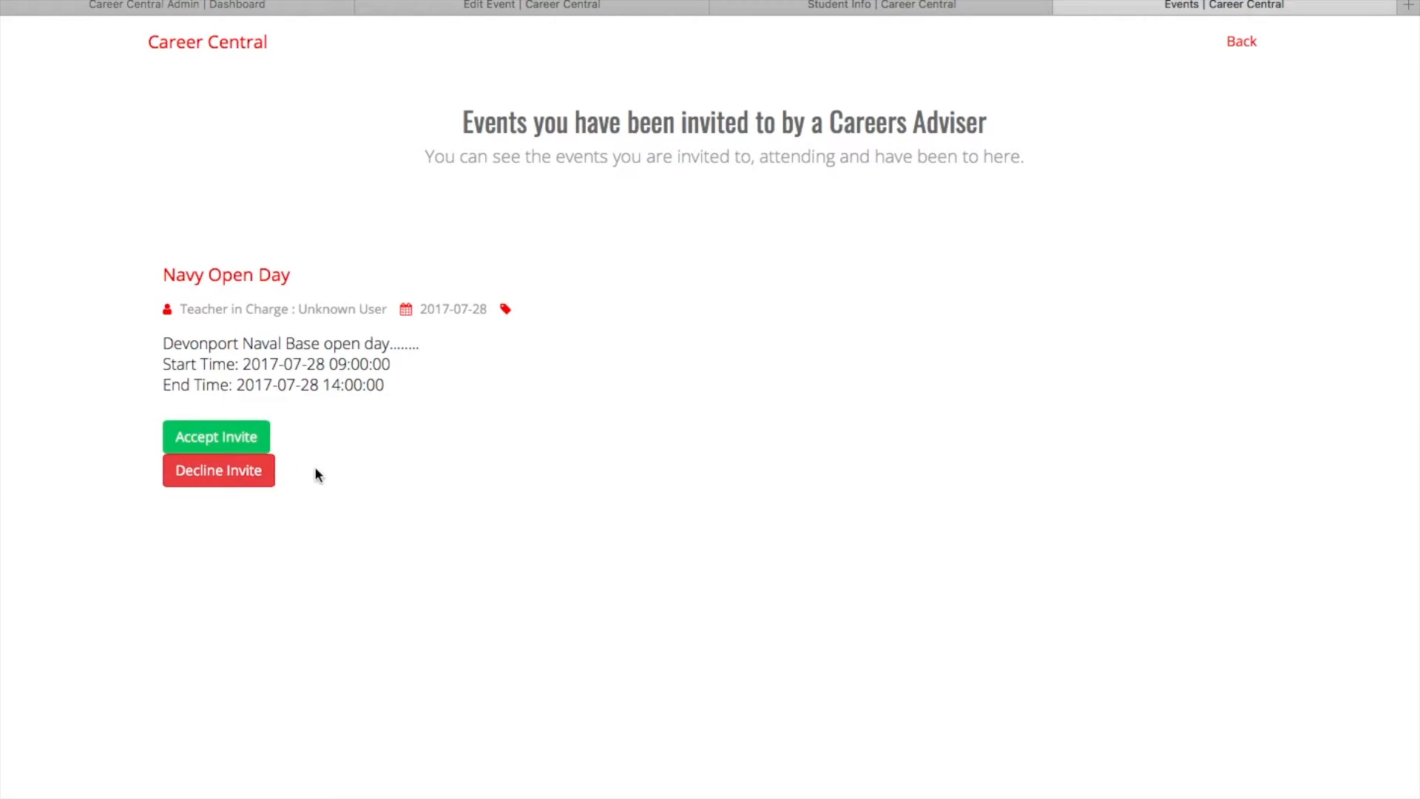
{"action": "left_click", "coordinate": [215, 439]}
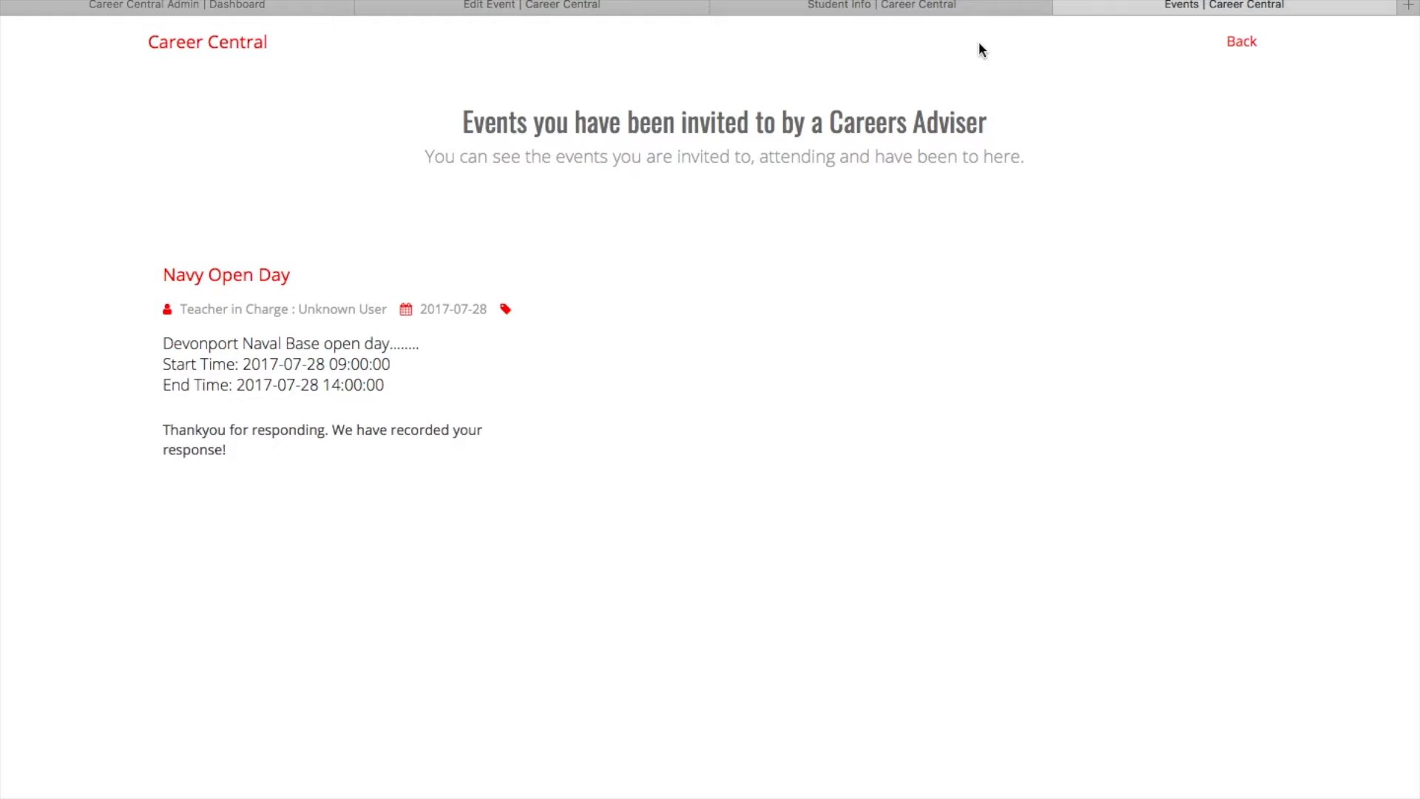
Return to the student's admin profile, dismiss the student login dialog, and reopen the 28 July Navy Open Day event from the events calendar.
{"action": "left_click", "coordinate": [970, 6]}
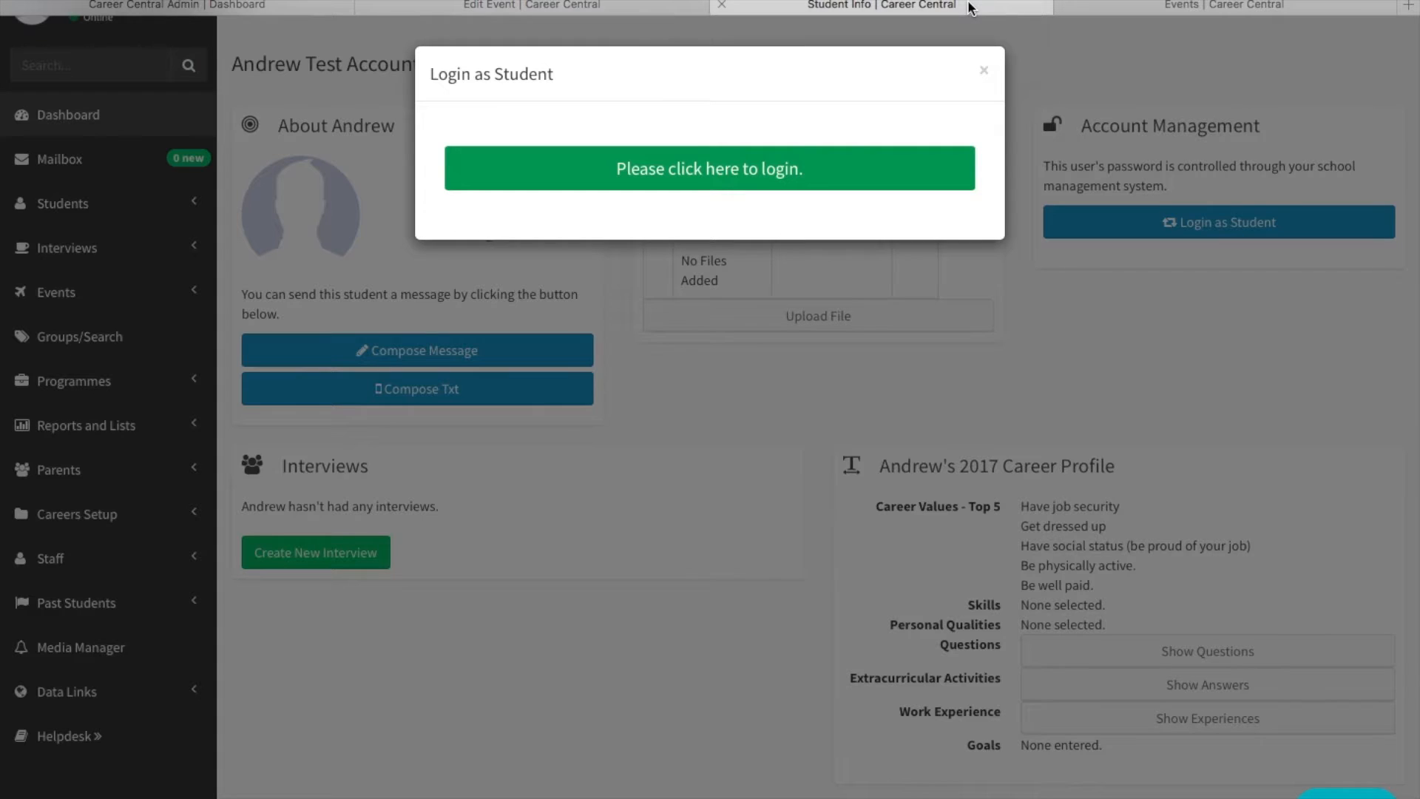
{"action": "left_click", "coordinate": [982, 74]}
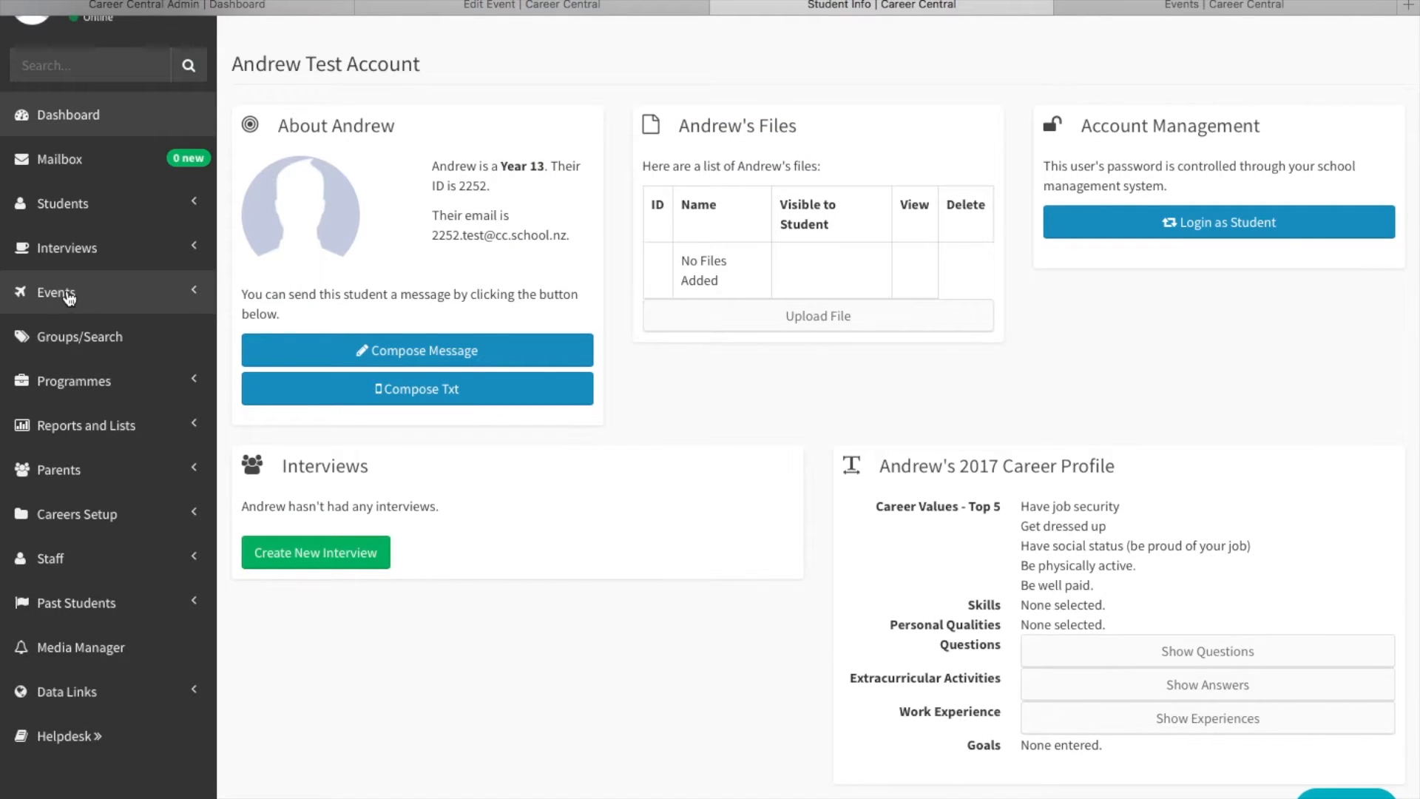
{"action": "left_click", "coordinate": [68, 297]}
{"action": "left_click", "coordinate": [71, 328]}
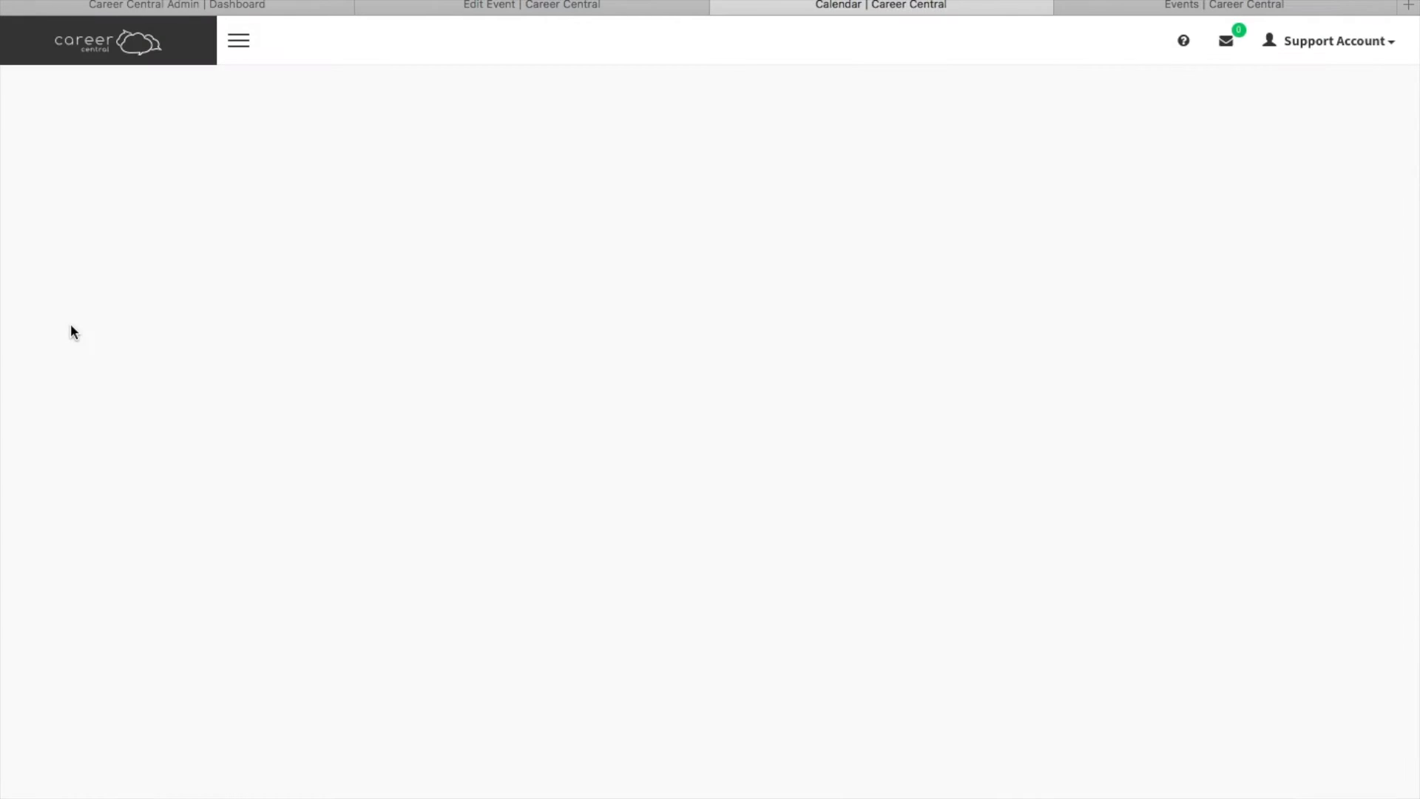
{"action": "scroll", "coordinate": [548, 618], "scroll_direction": "down", "scroll_amount": 5}
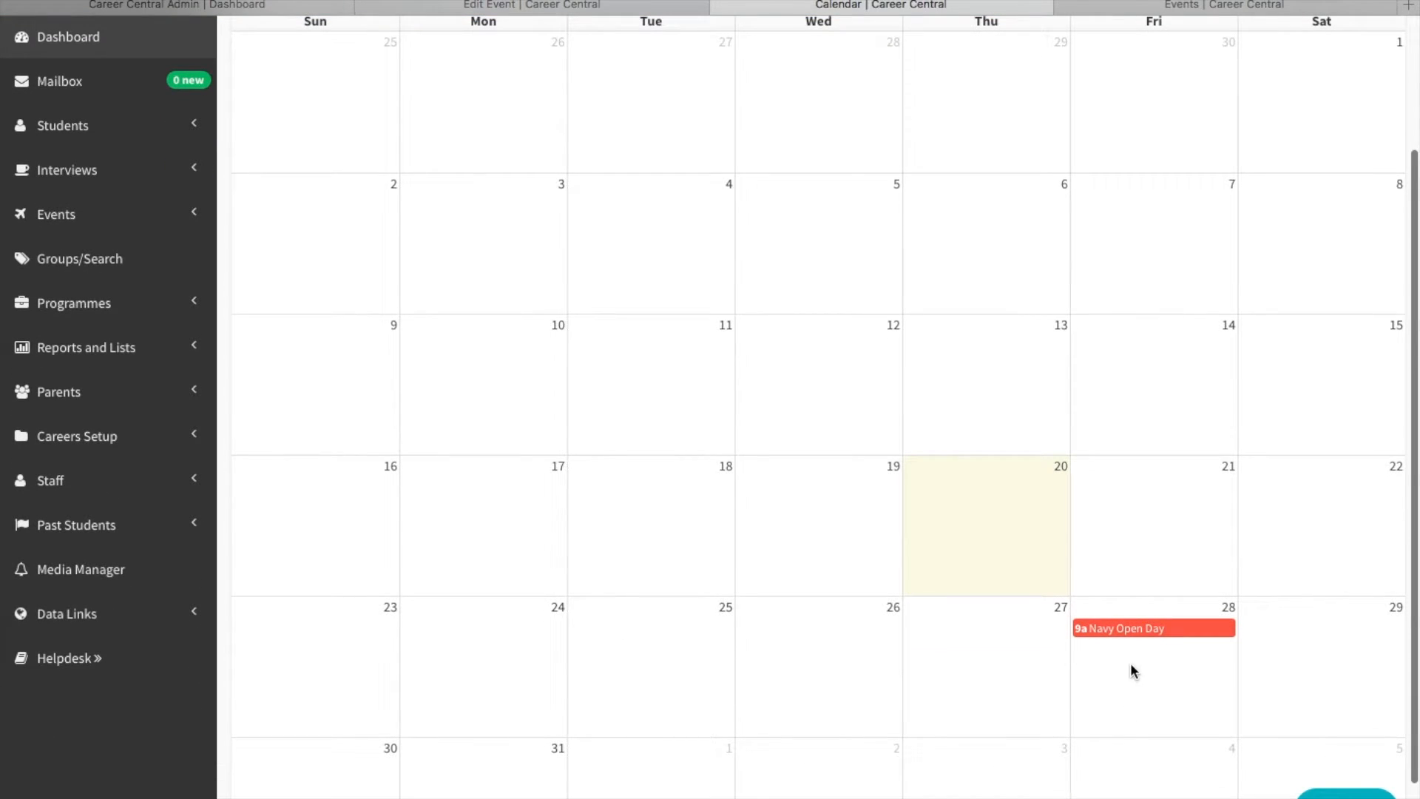
{"action": "left_click", "coordinate": [1124, 628]}
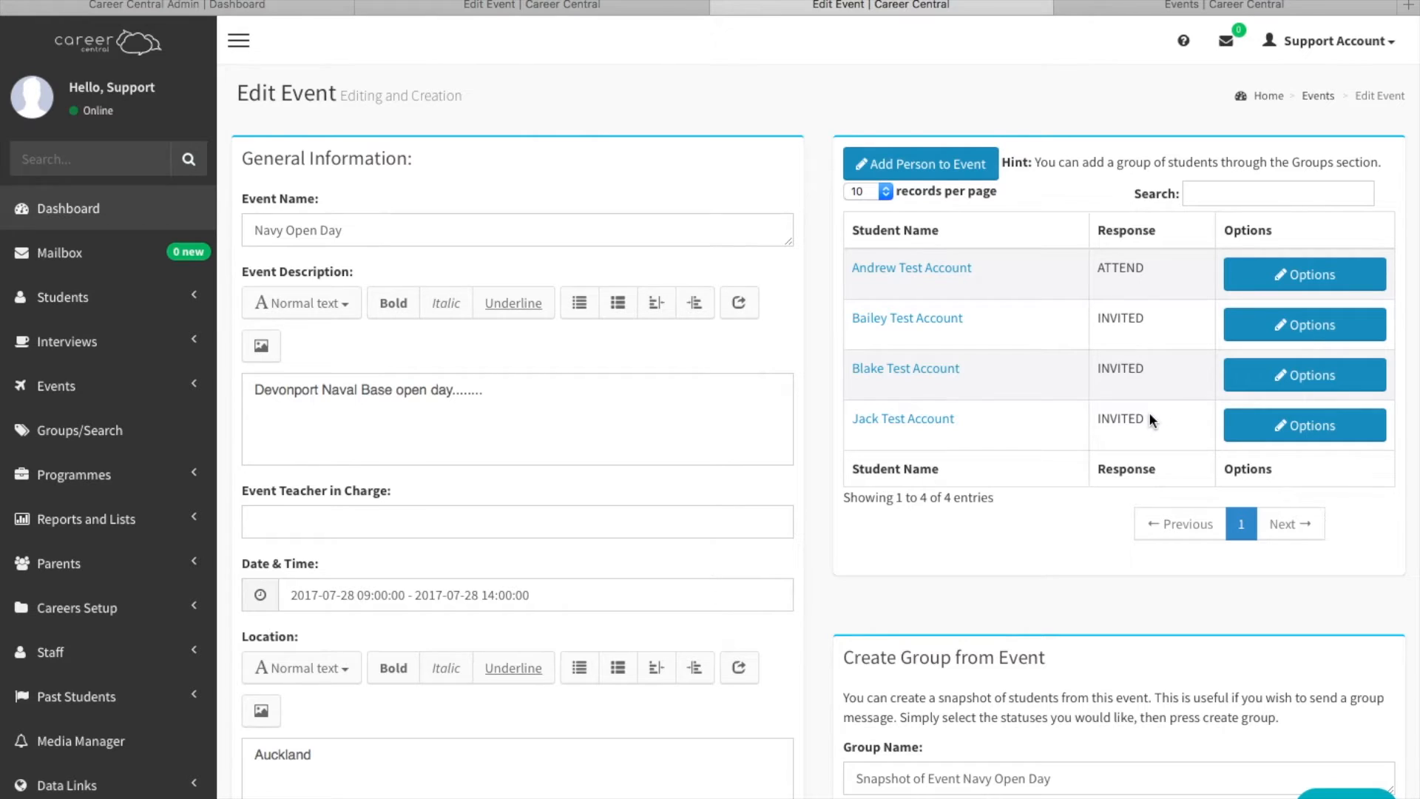
Examine the Navy Open Day event's student responses and the response statuses available for creating a group from the event.
{"action": "scroll", "coordinate": [1050, 486], "scroll_direction": "down", "scroll_amount": 2}
{"action": "scroll", "coordinate": [1048, 488], "scroll_direction": "down", "scroll_amount": 3}
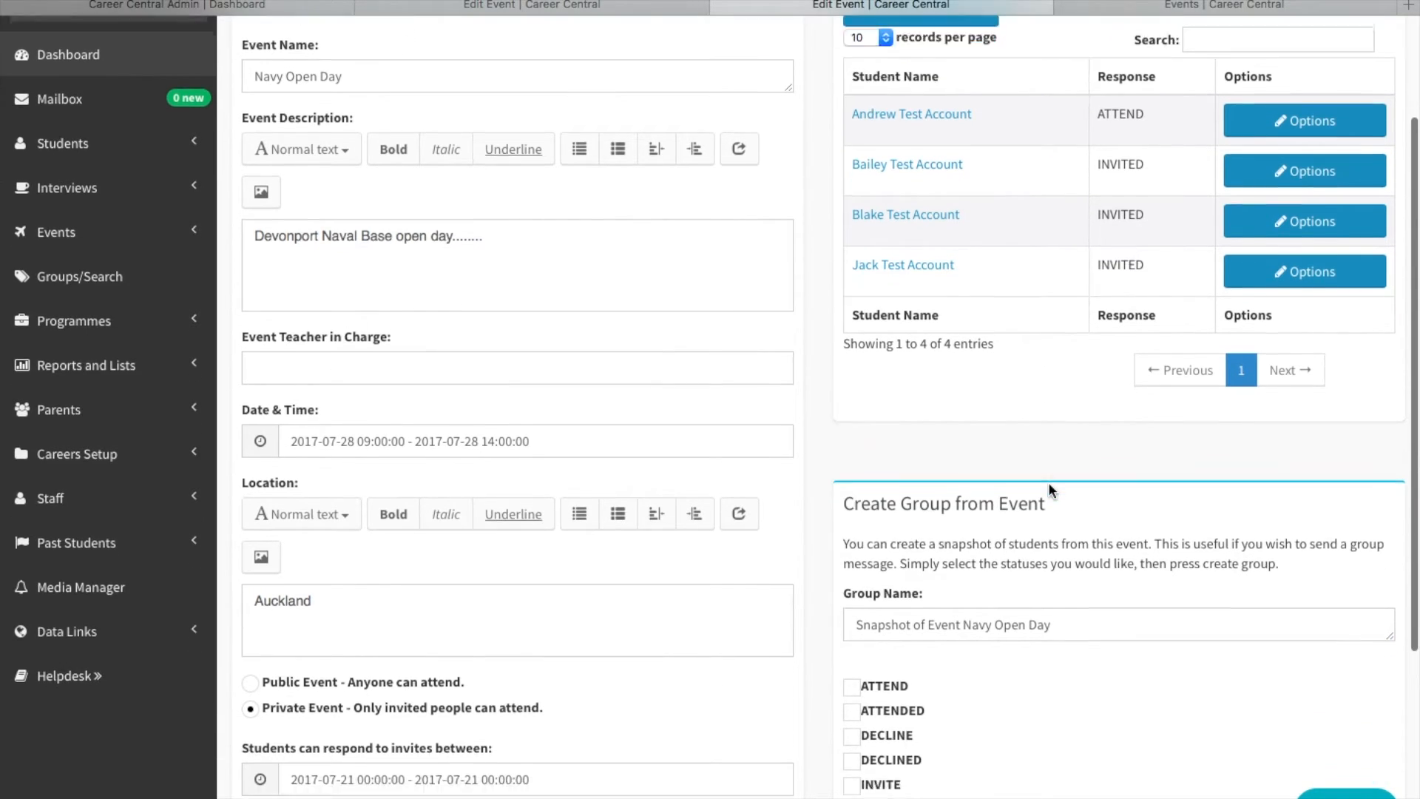
{"action": "scroll", "coordinate": [1048, 192], "scroll_direction": "up", "scroll_amount": 1}
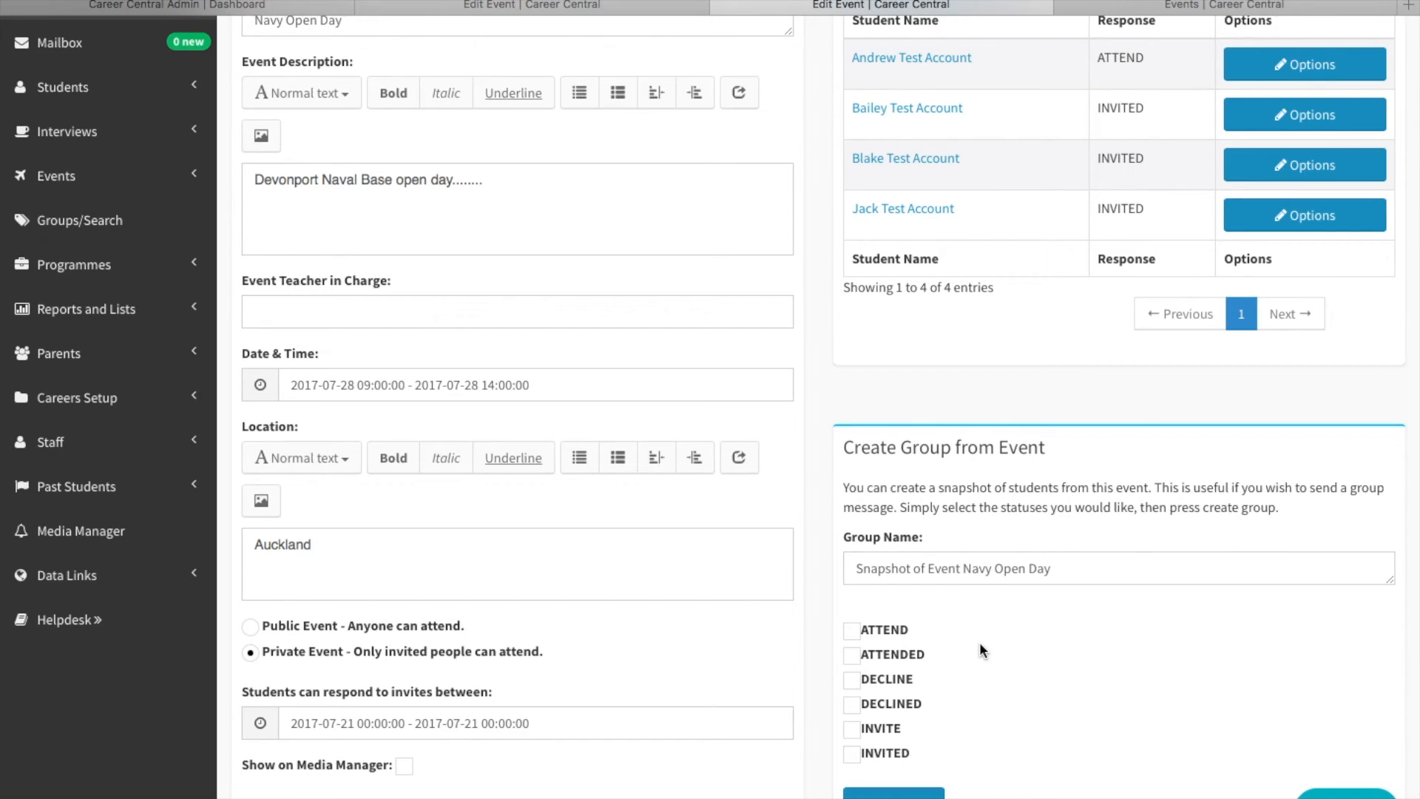
{"action": "scroll", "coordinate": [1046, 700], "scroll_direction": "down", "scroll_amount": 3}
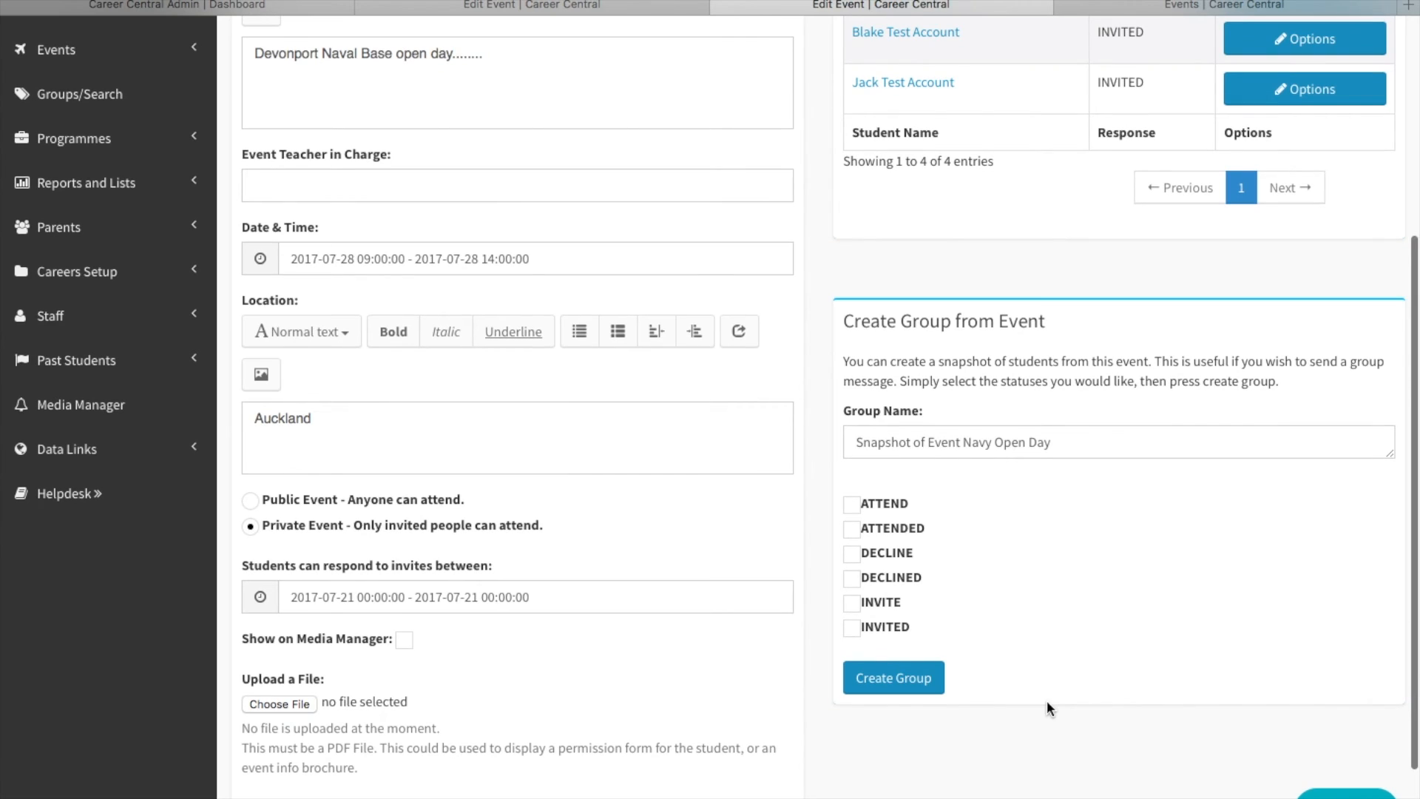
{"action": "scroll", "coordinate": [1047, 703], "scroll_direction": "up", "scroll_amount": 5}
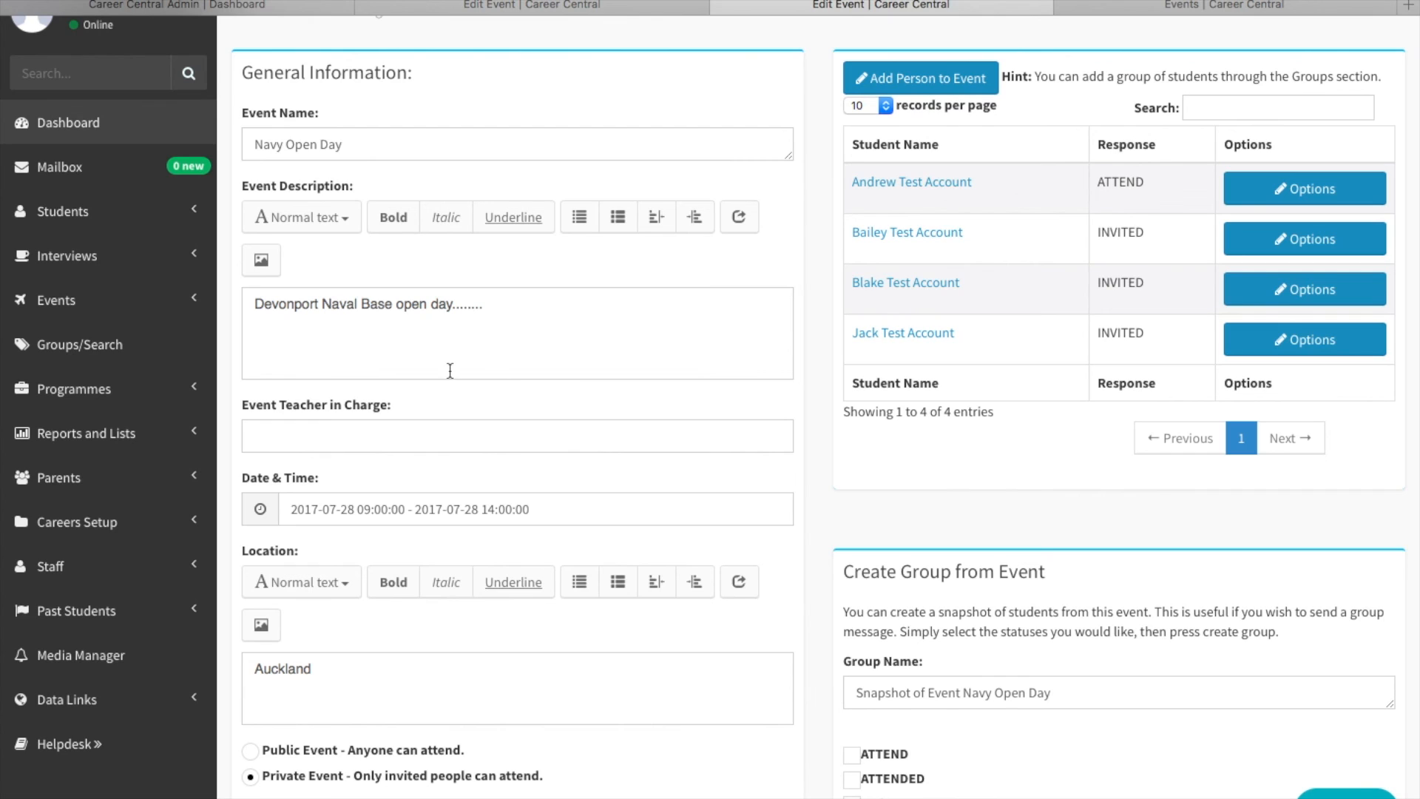
{"action": "scroll", "coordinate": [373, 372], "scroll_direction": "up", "scroll_amount": 2}
{"action": "mouse_move", "coordinate": [91, 2]}
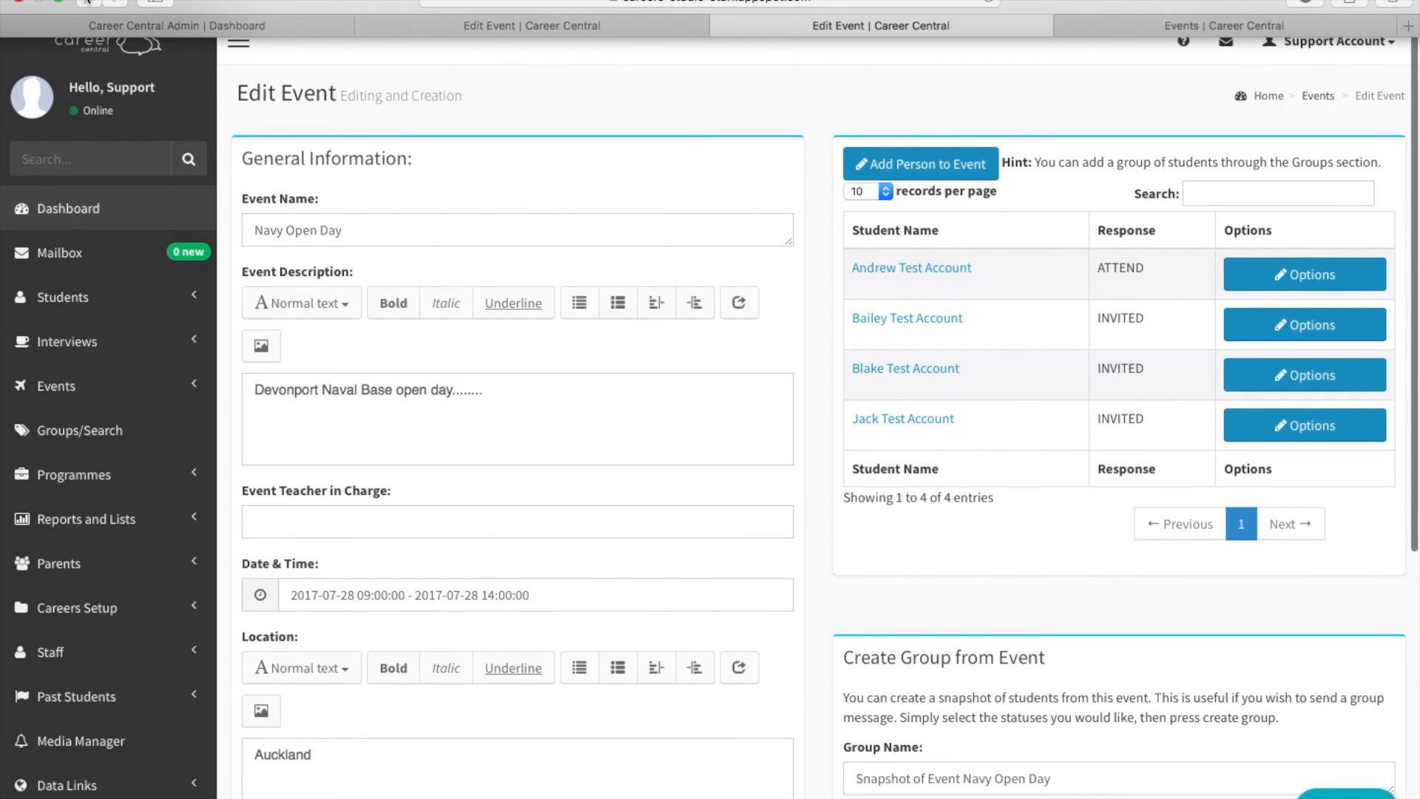